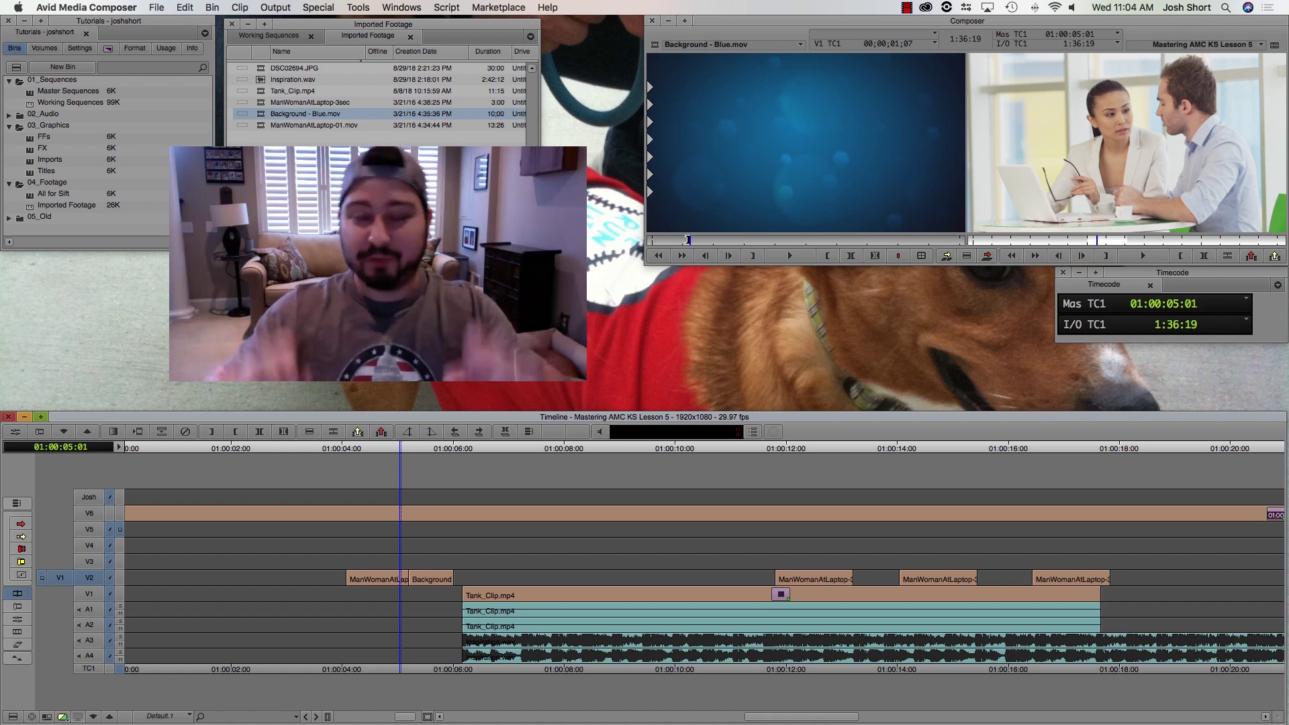
Step: Park the playhead just past the cut between ManWomanAtLaptop-3sec and Background - Blue.mov on V2, and switch Trim mode on and off
left_click_drag(402, 581, 596, 590)
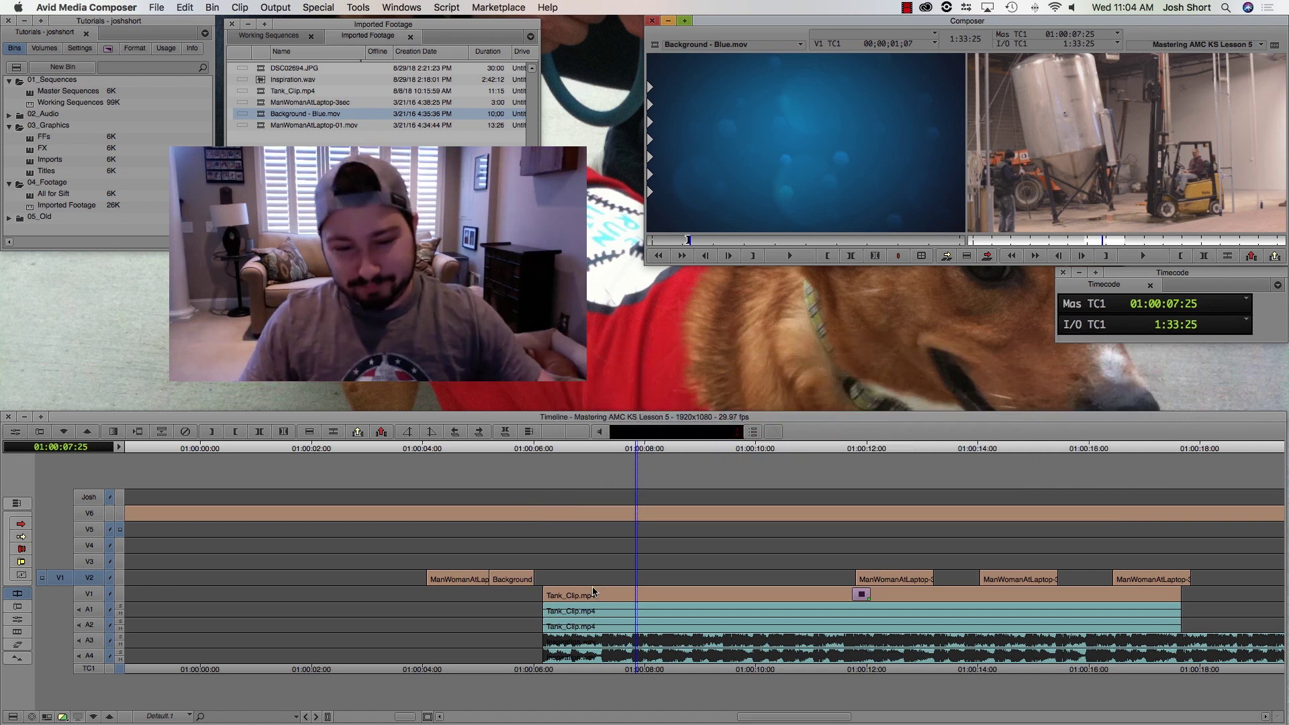
left_click_drag(579, 590, 503, 596)
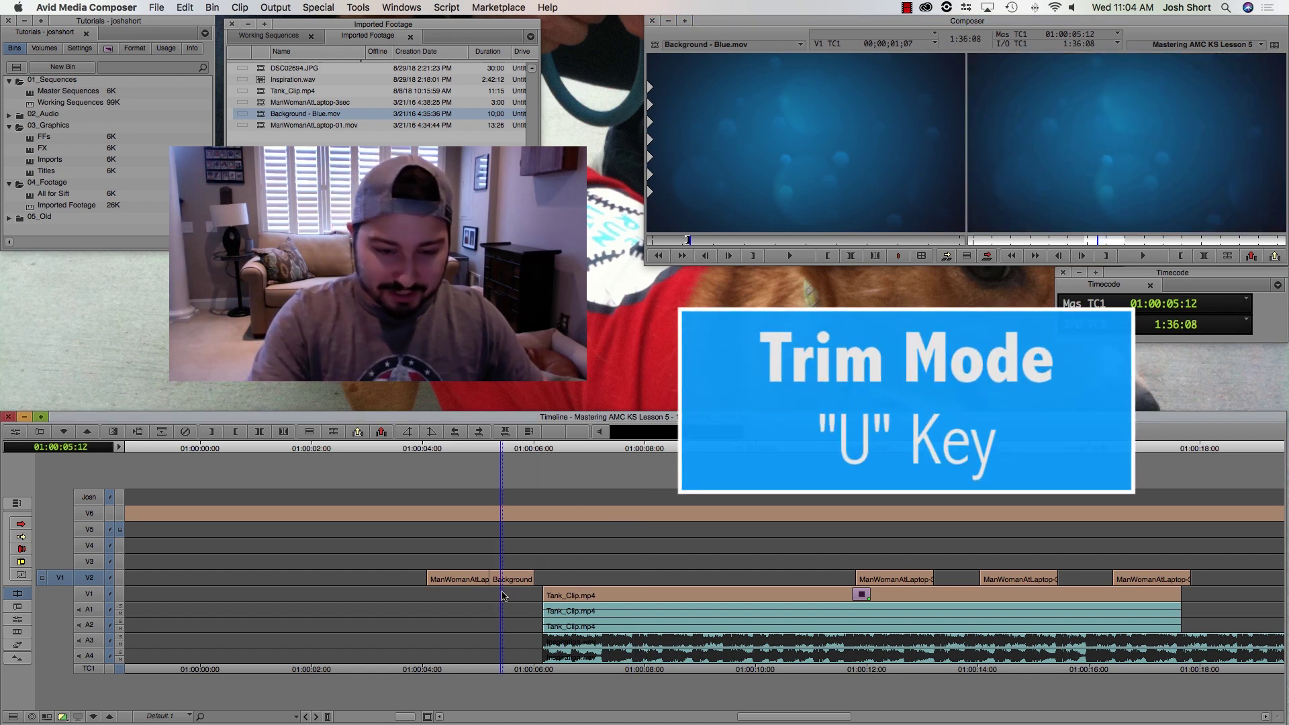
key("u")
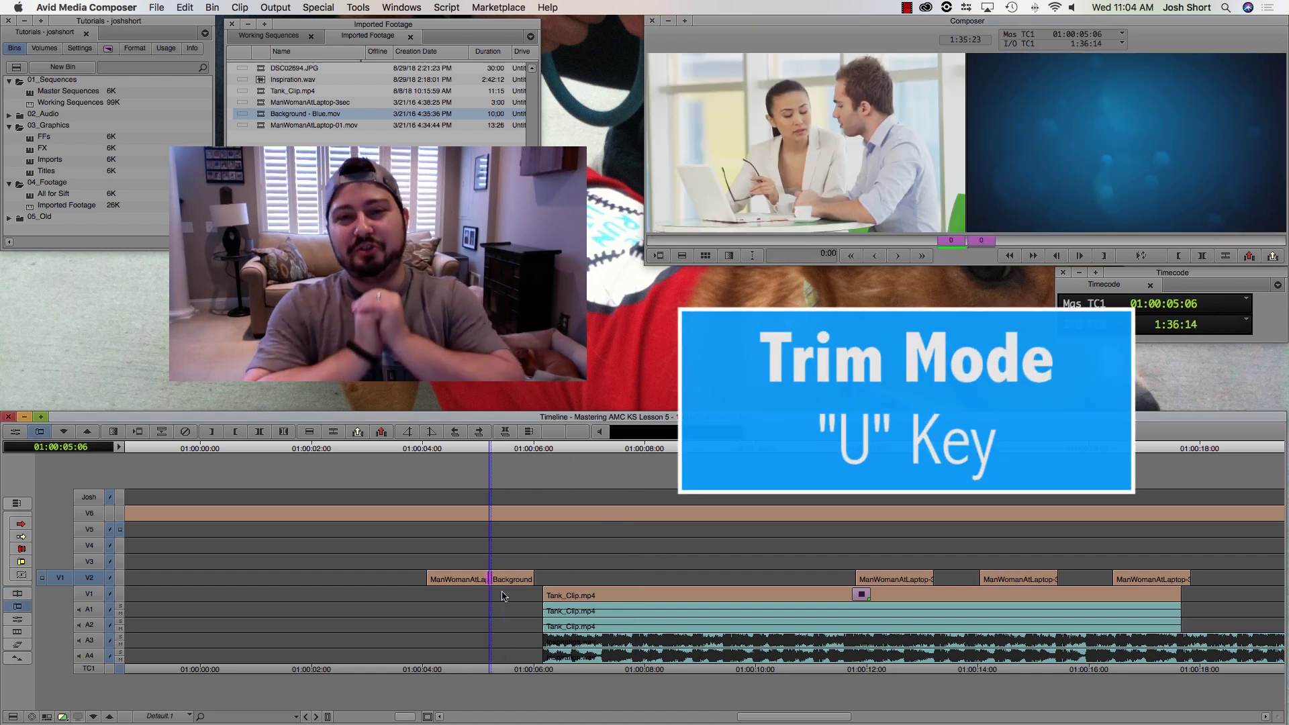
key("u")
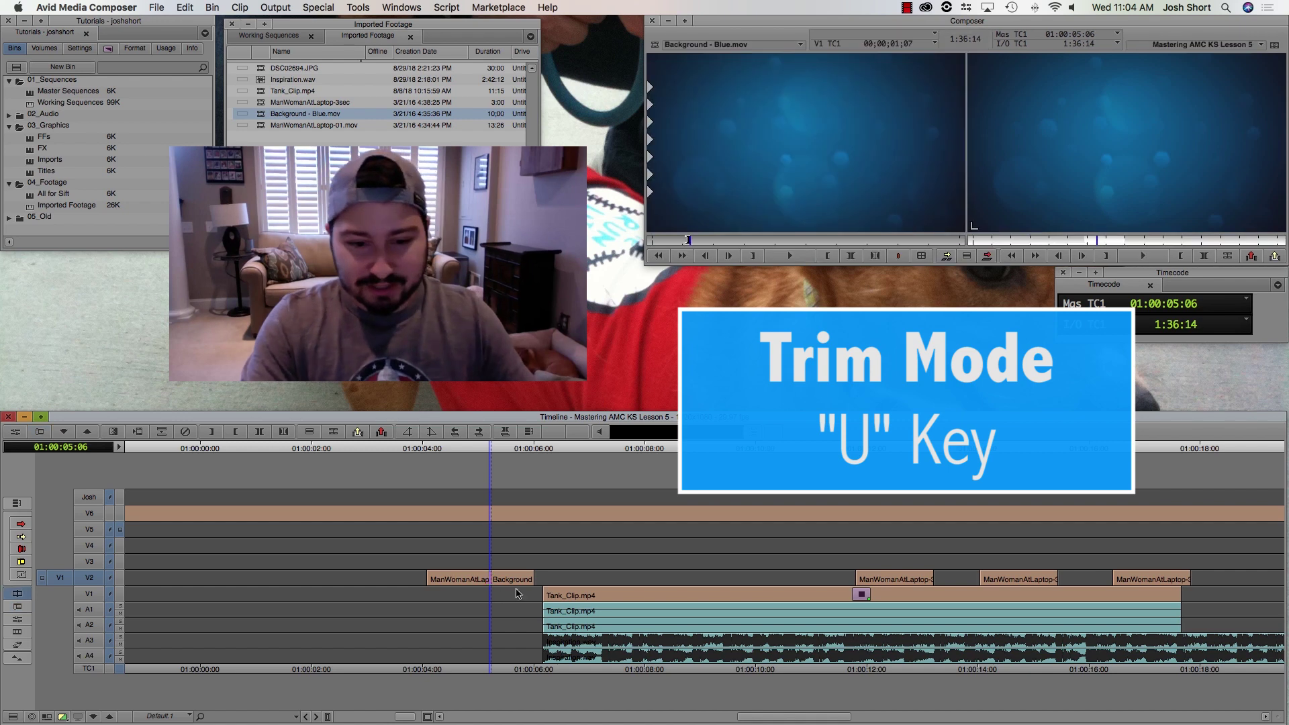
Step: Park the playhead at 01:00:05:17 over the Background - Blue.mov clip on V2 and enter Trim mode at the nearest cut
left_click_drag(505, 595, 521, 589)
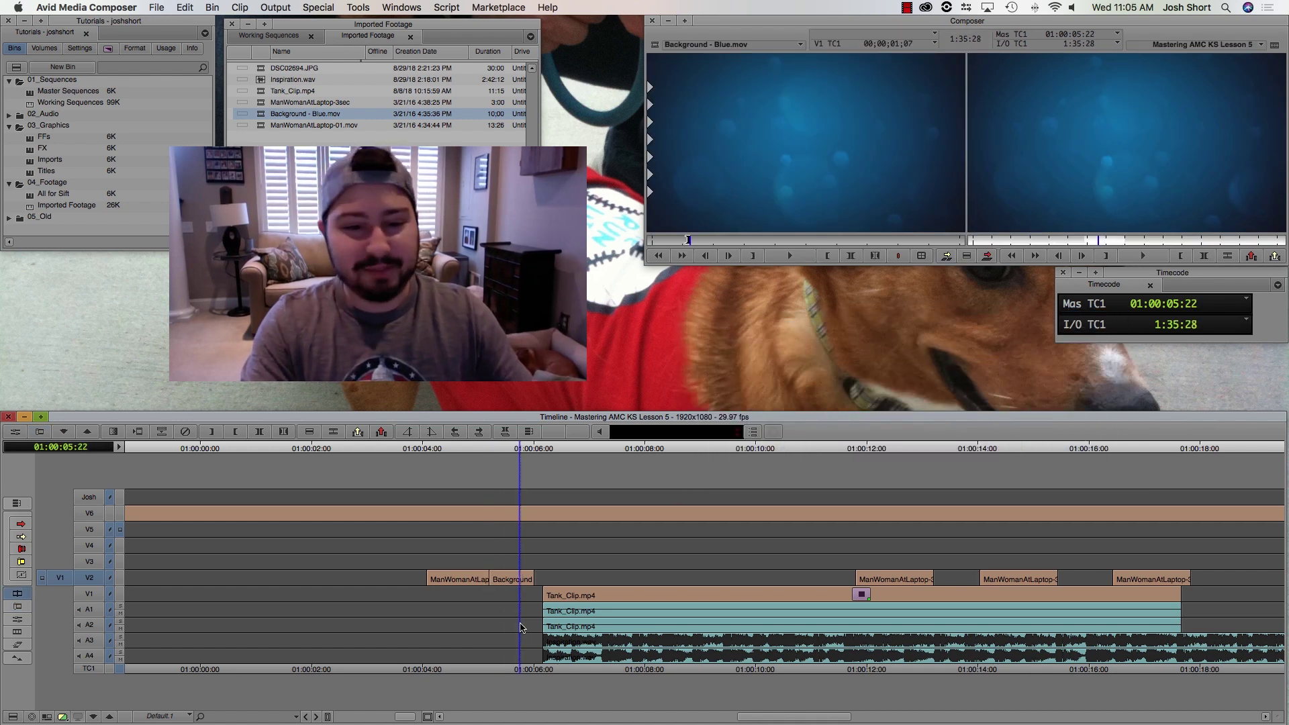
left_click(511, 583)
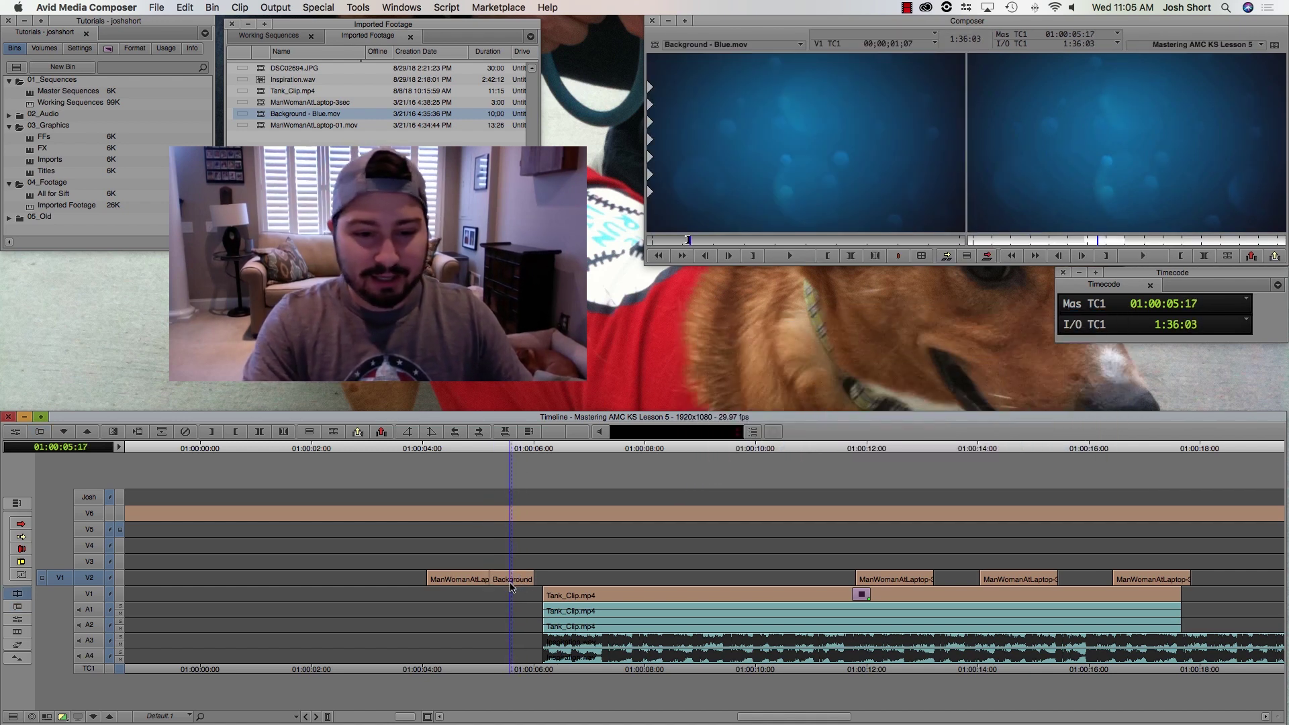
key("u")
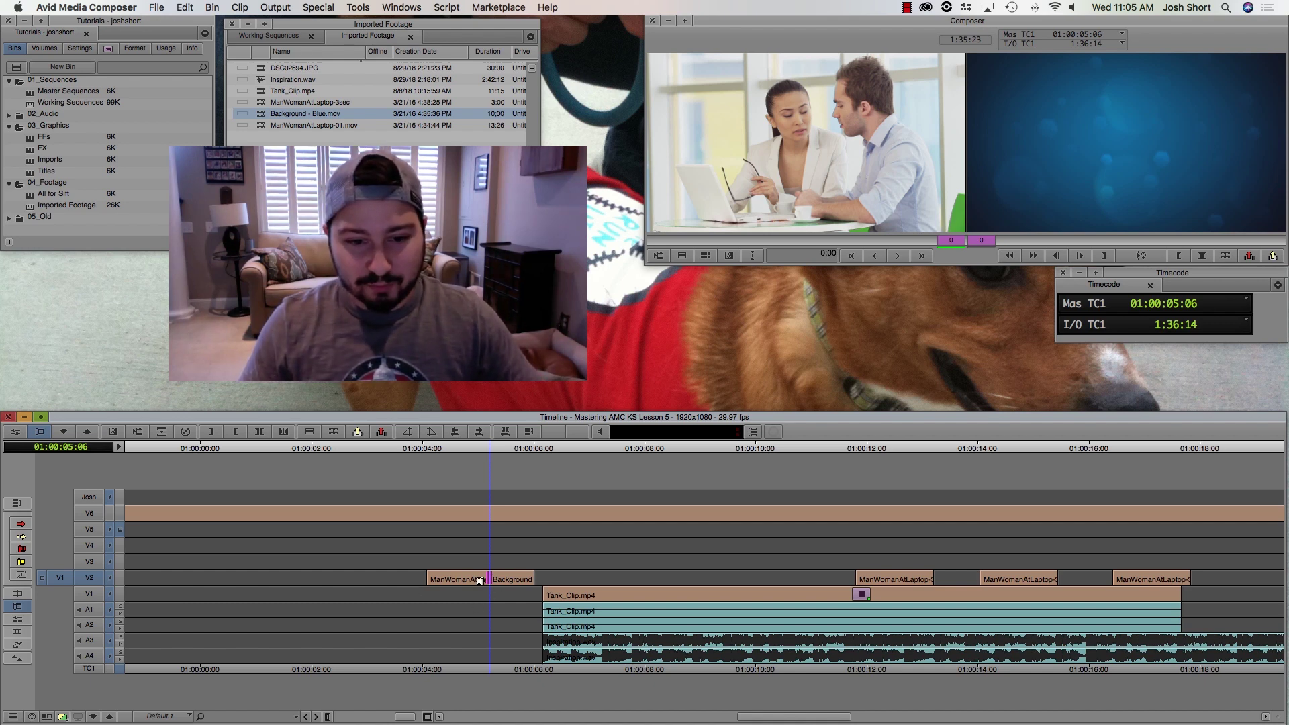
Step: Switch the active trim monitor to the B side, the A side and the B side again, and leave Trim mode
left_click(1073, 131)
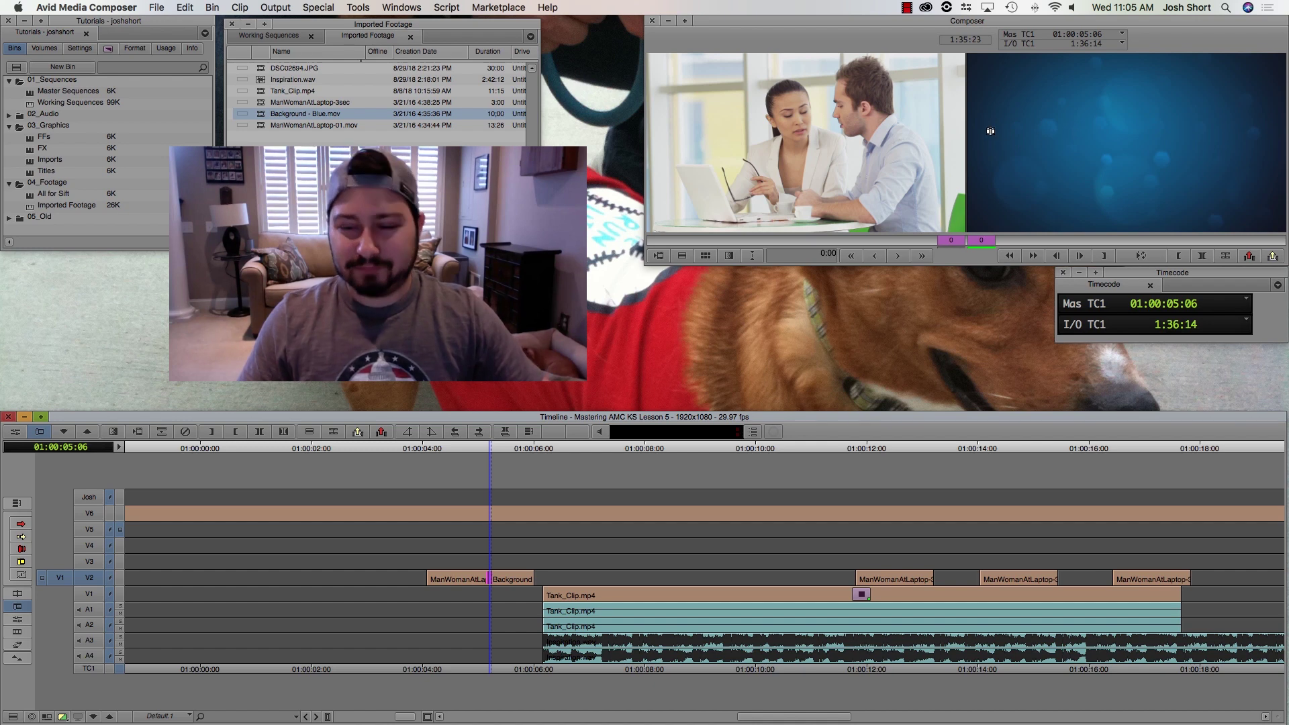
left_click(913, 178)
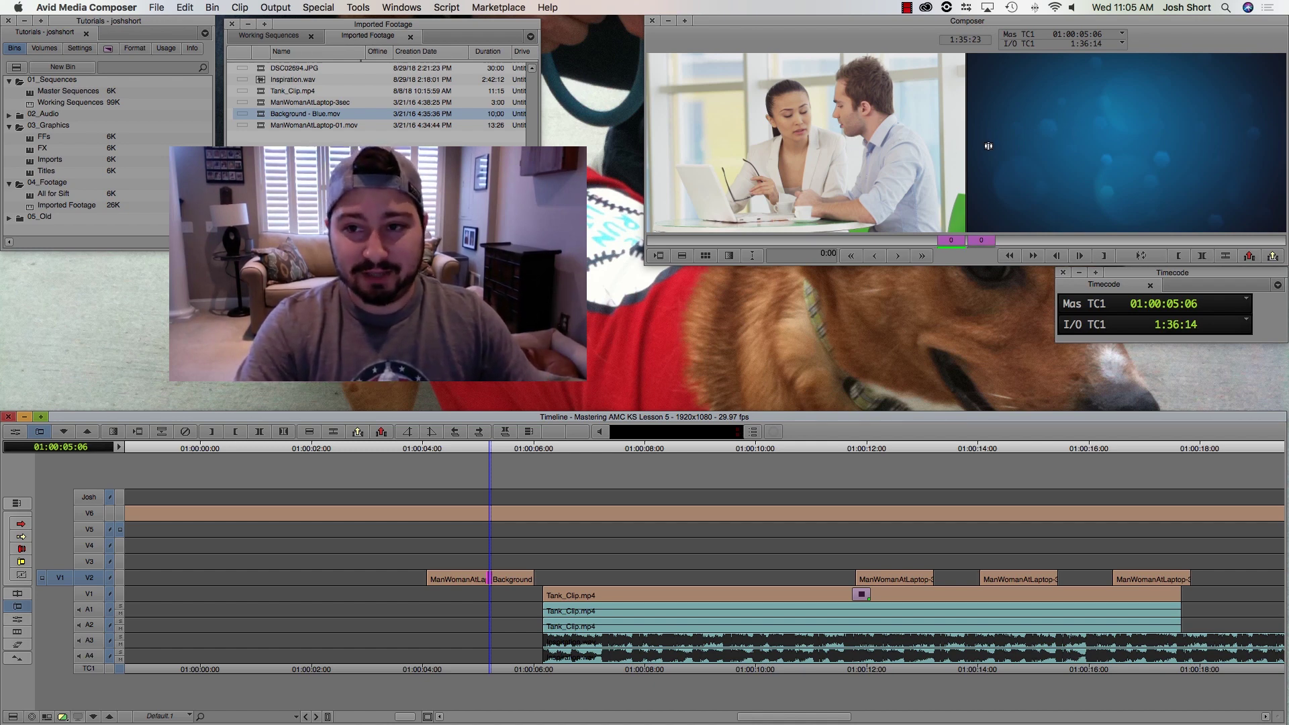
left_click(1076, 148)
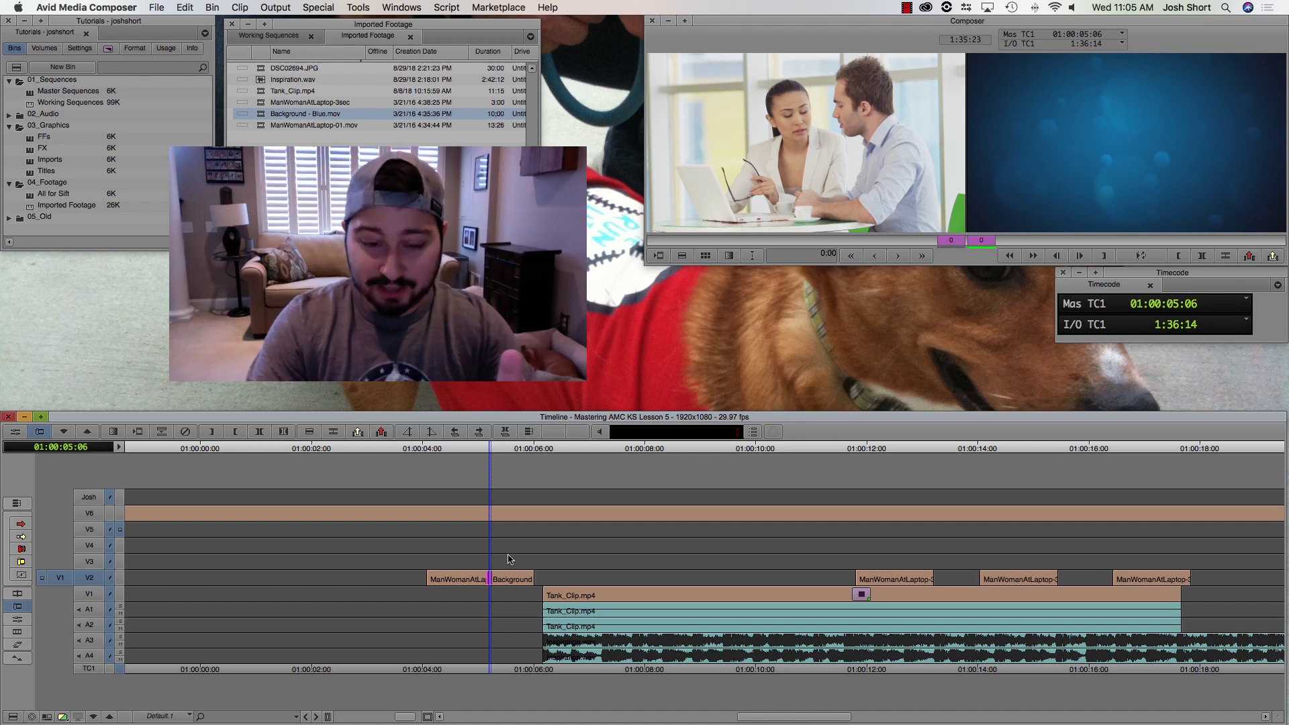
key("super+1")
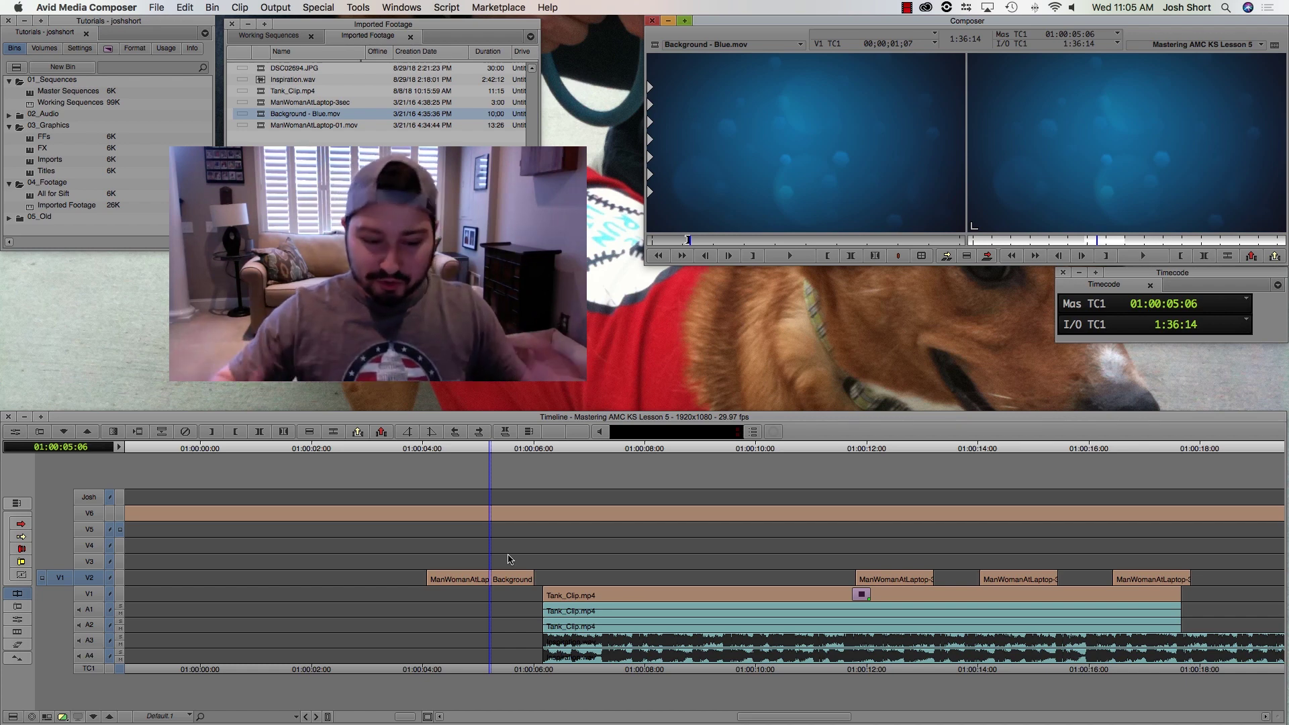
Step: Enter Trim mode and roll the V2 cut back to 01:00:04:02, nudging it three frames earlier and three frames later
key("u")
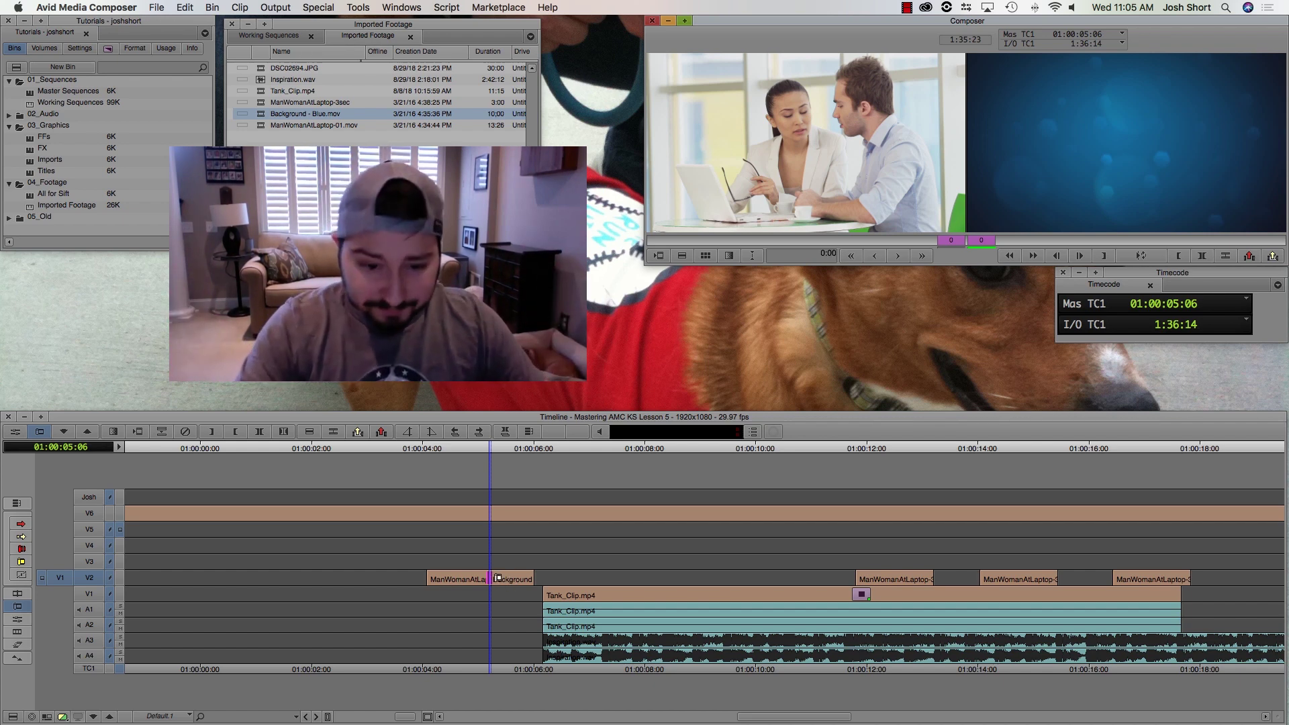
left_click_drag(497, 578, 423, 579)
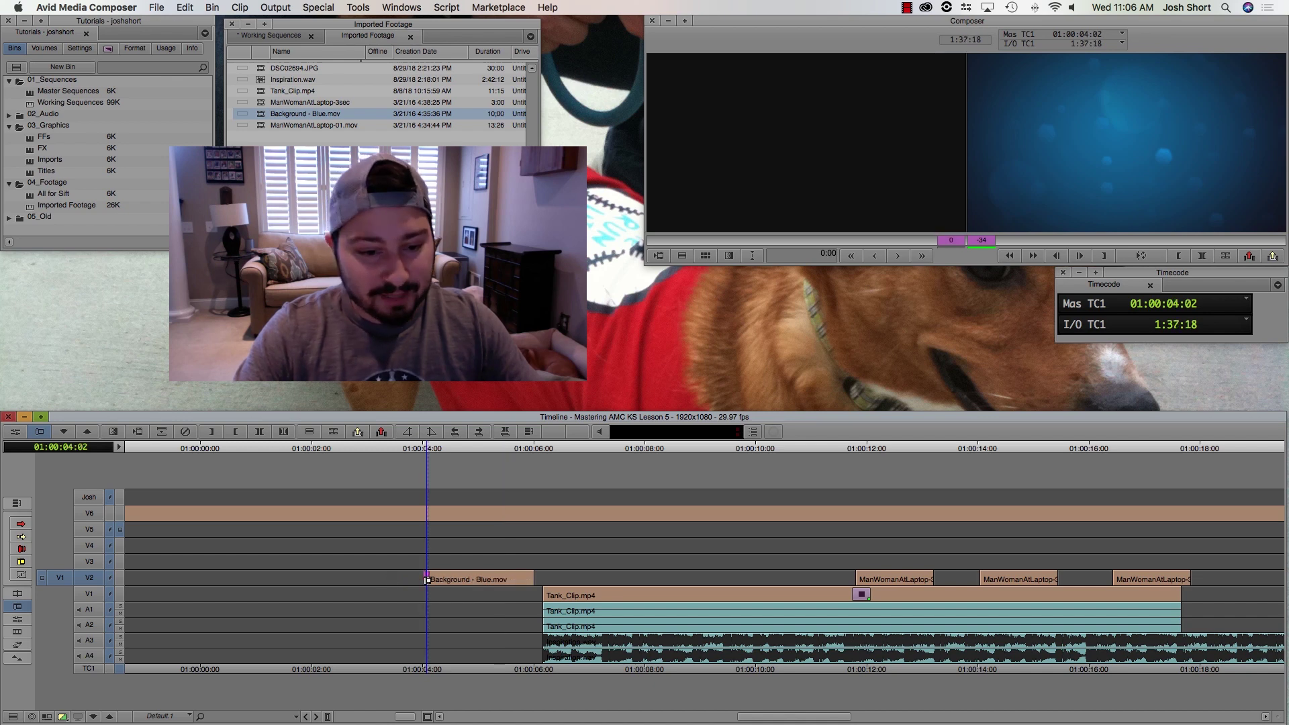
key("comma")
key("comma")
key("comma")
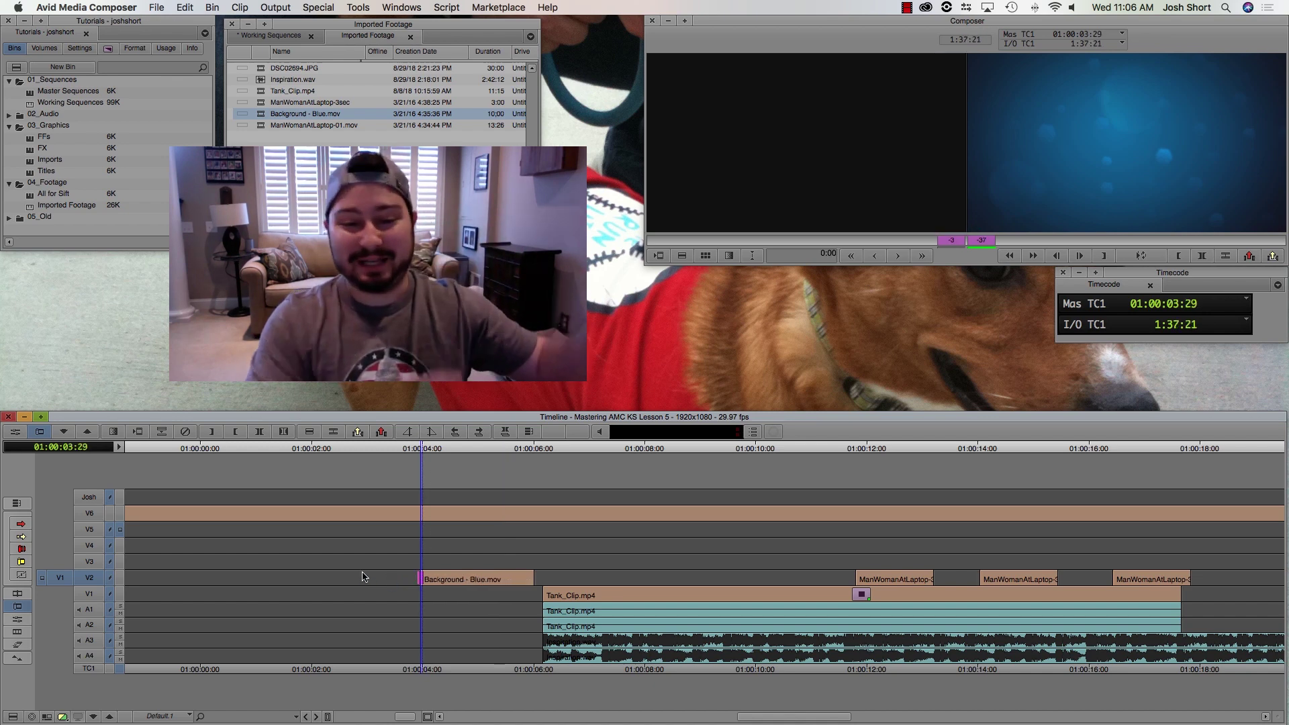
key("period")
key("period")
key("period")
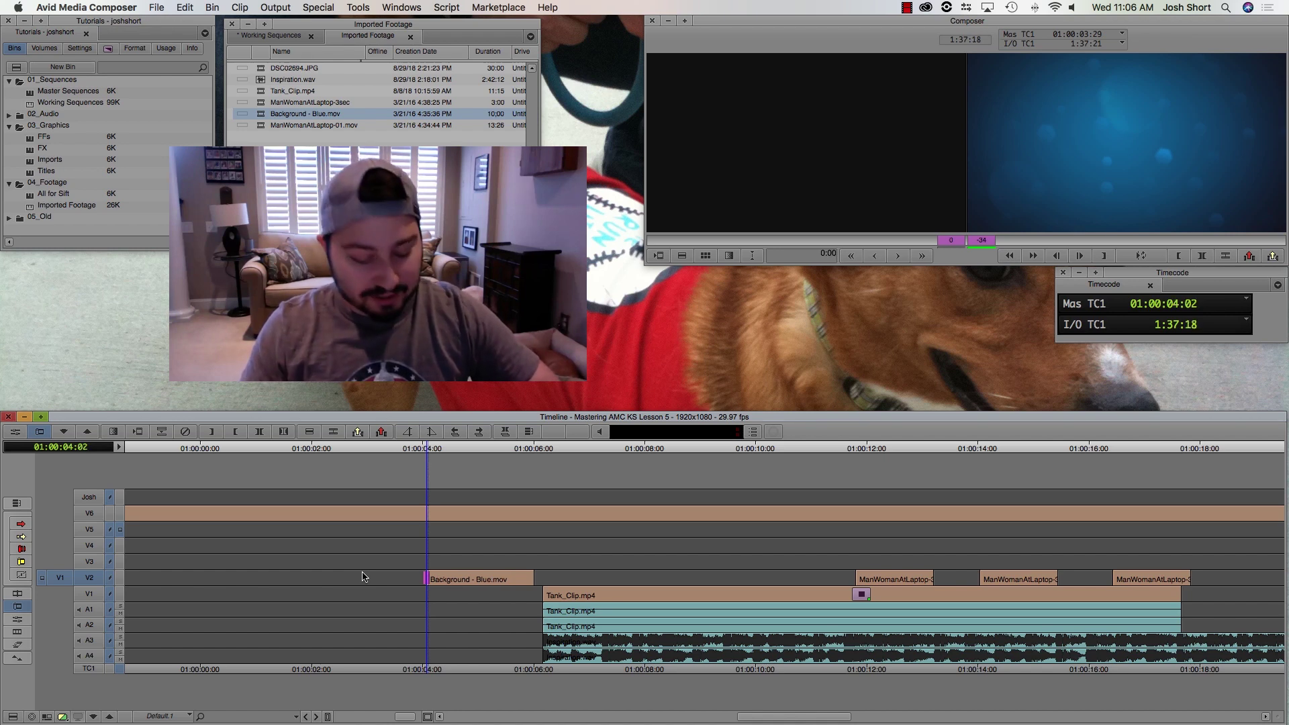
Step: Undo the last roll trims on the V2 cut and restart Trim mode at 01:00:05:12
key("super+z")
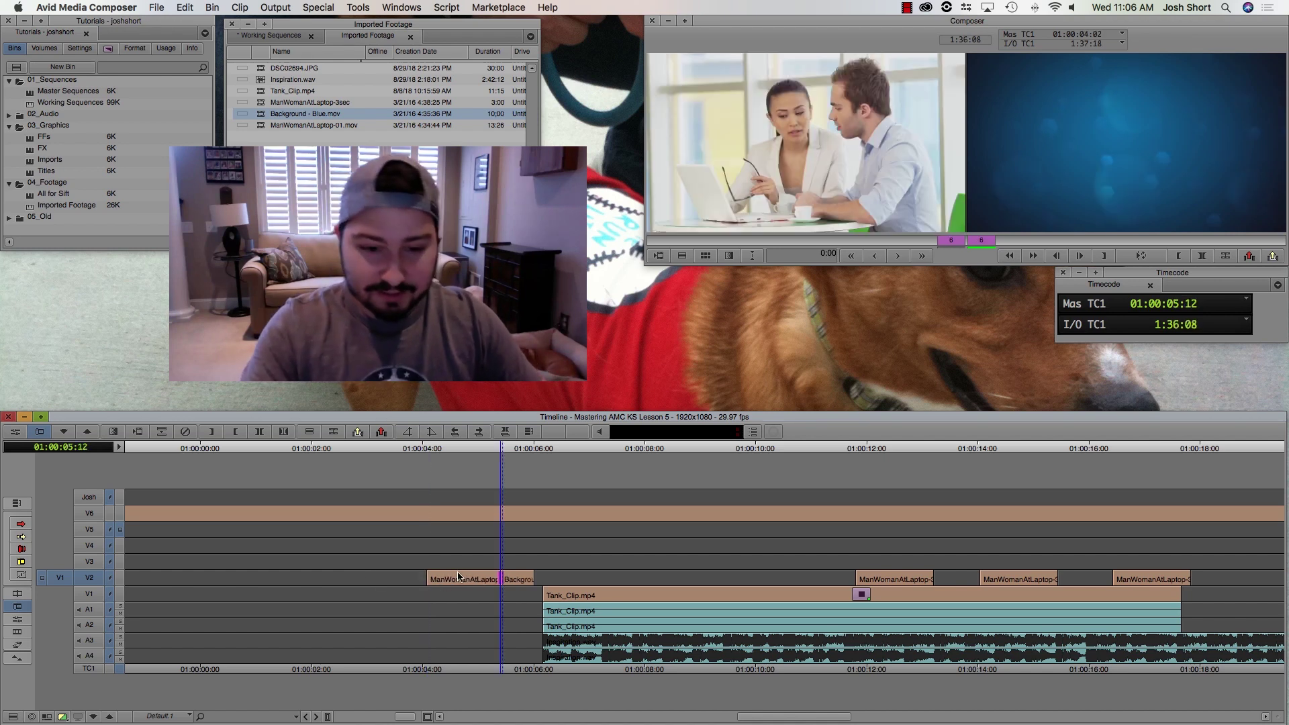
key("u")
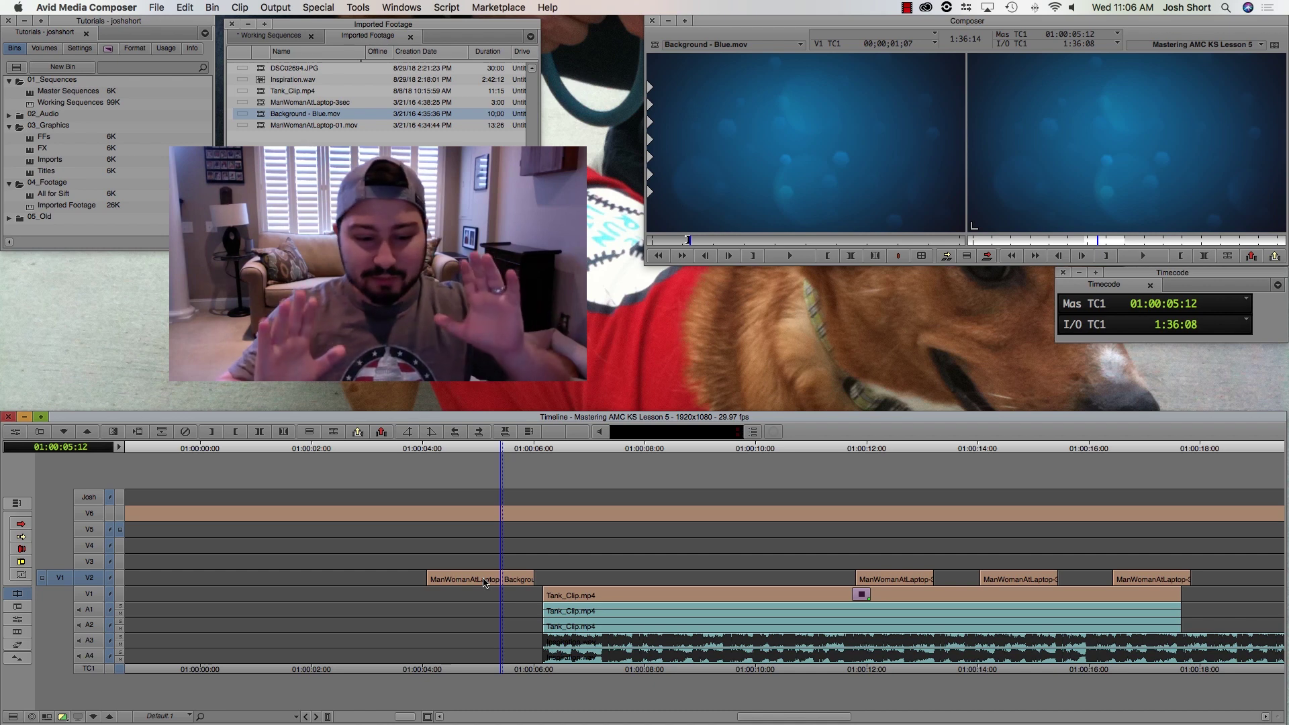
key("u")
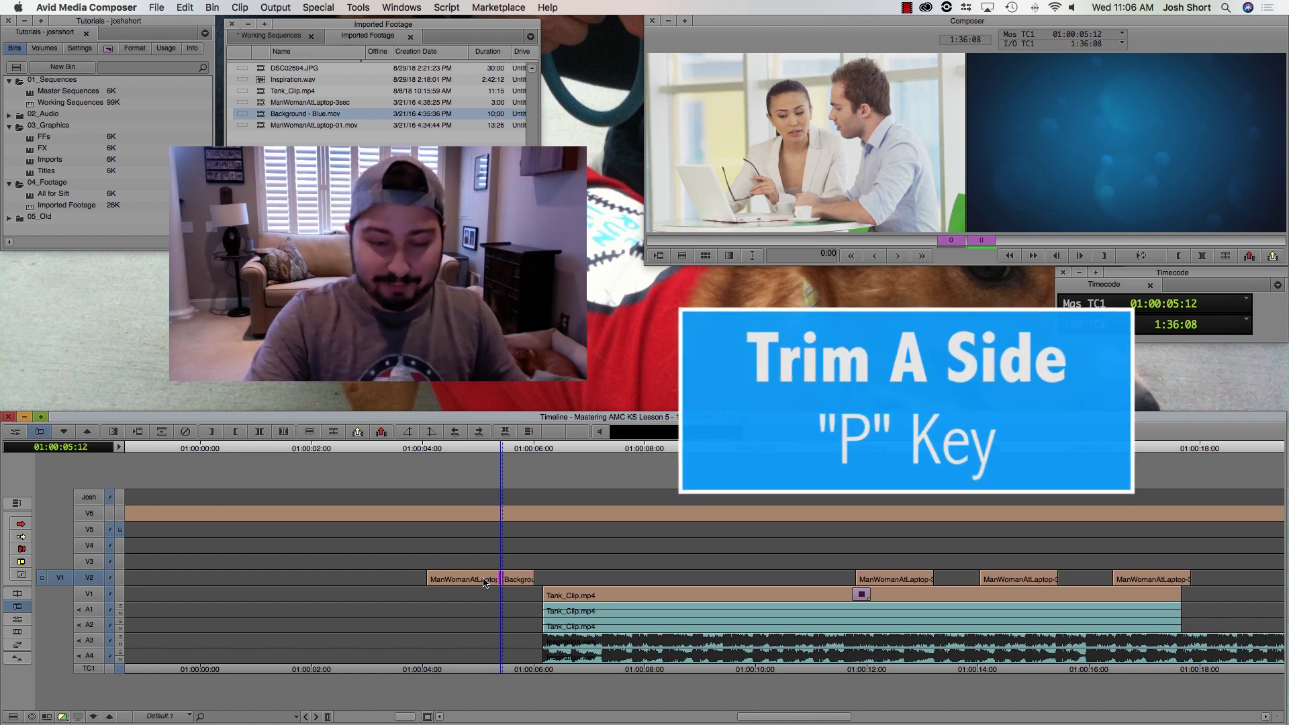
Step: Select the A side only and ripple-trim the end of ManWomanAtLaptop-3sec to 01:00:05:20, 01:00:05:26 and finally 01:00:05:08
key("p")
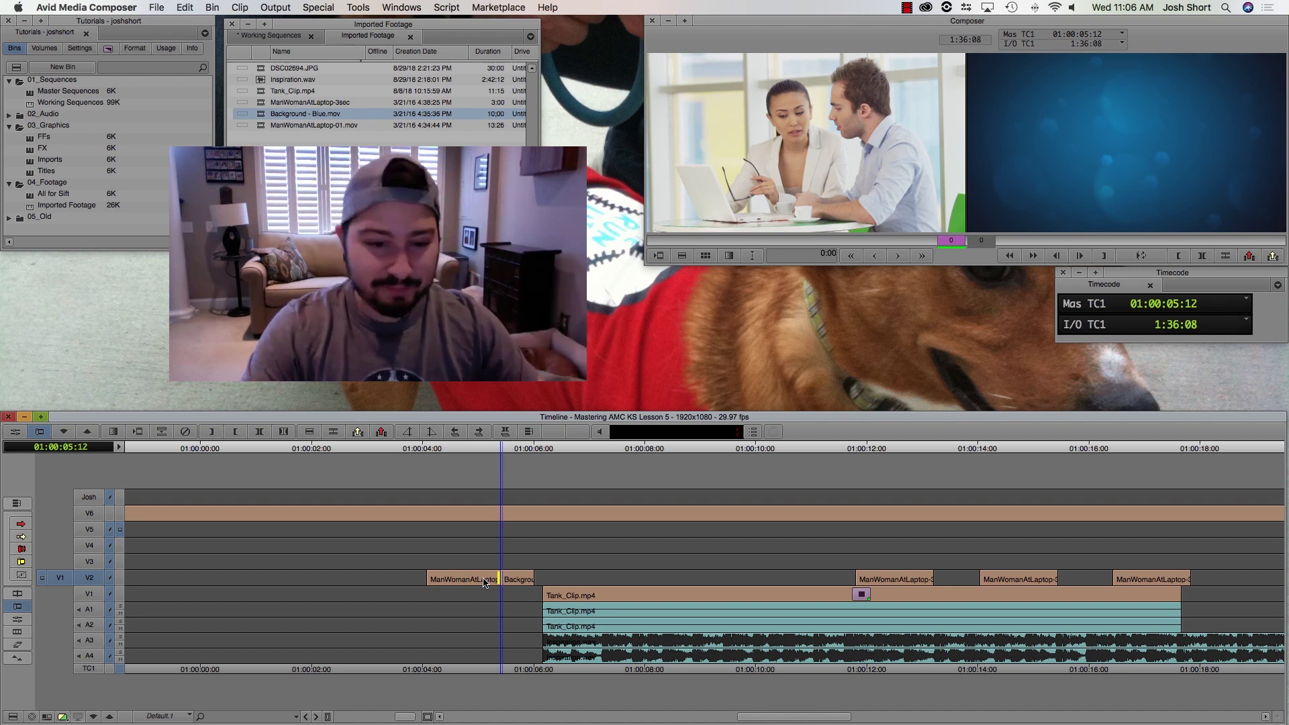
left_click_drag(498, 577, 511, 578)
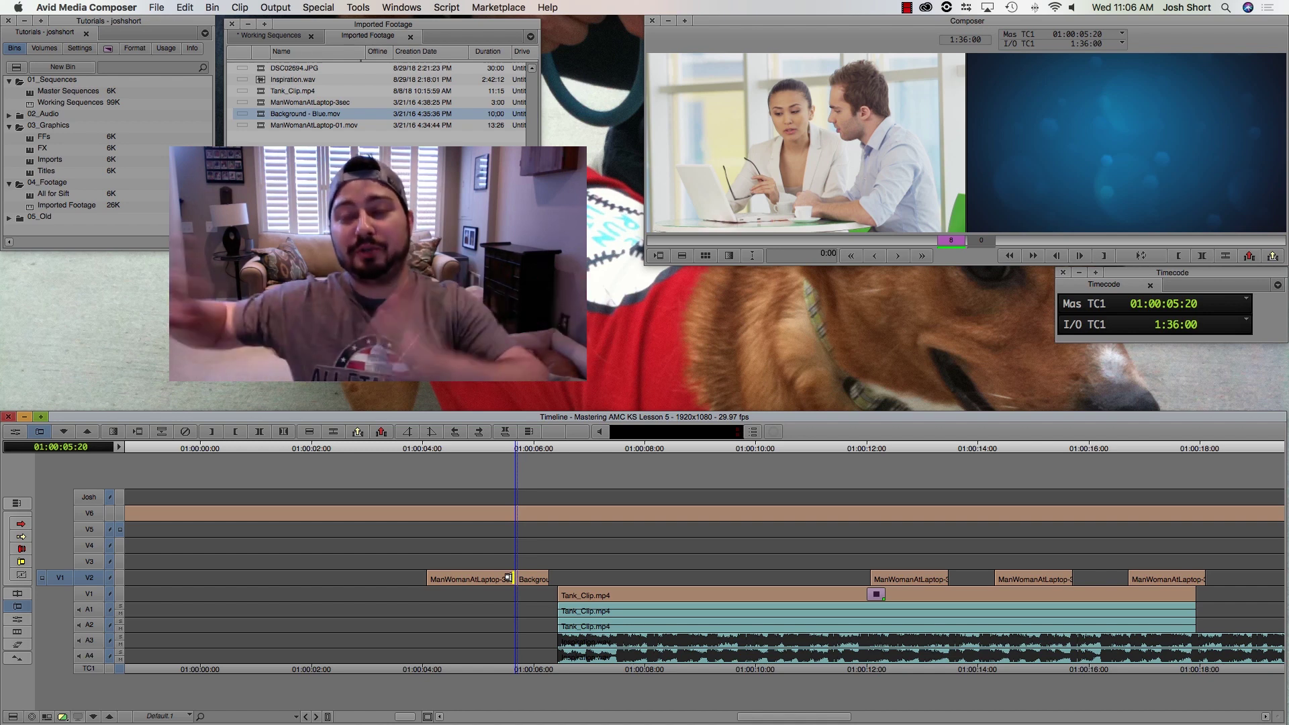
left_click_drag(508, 578, 519, 577)
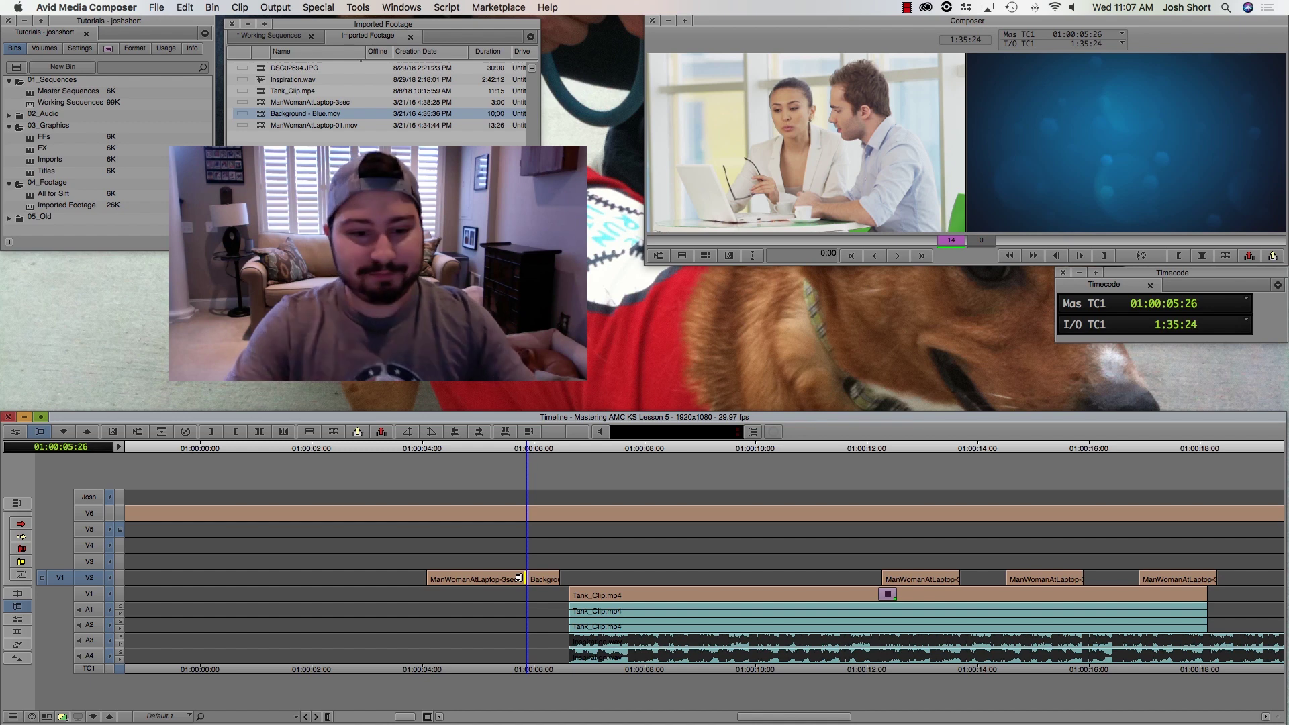
left_click_drag(518, 577, 485, 579)
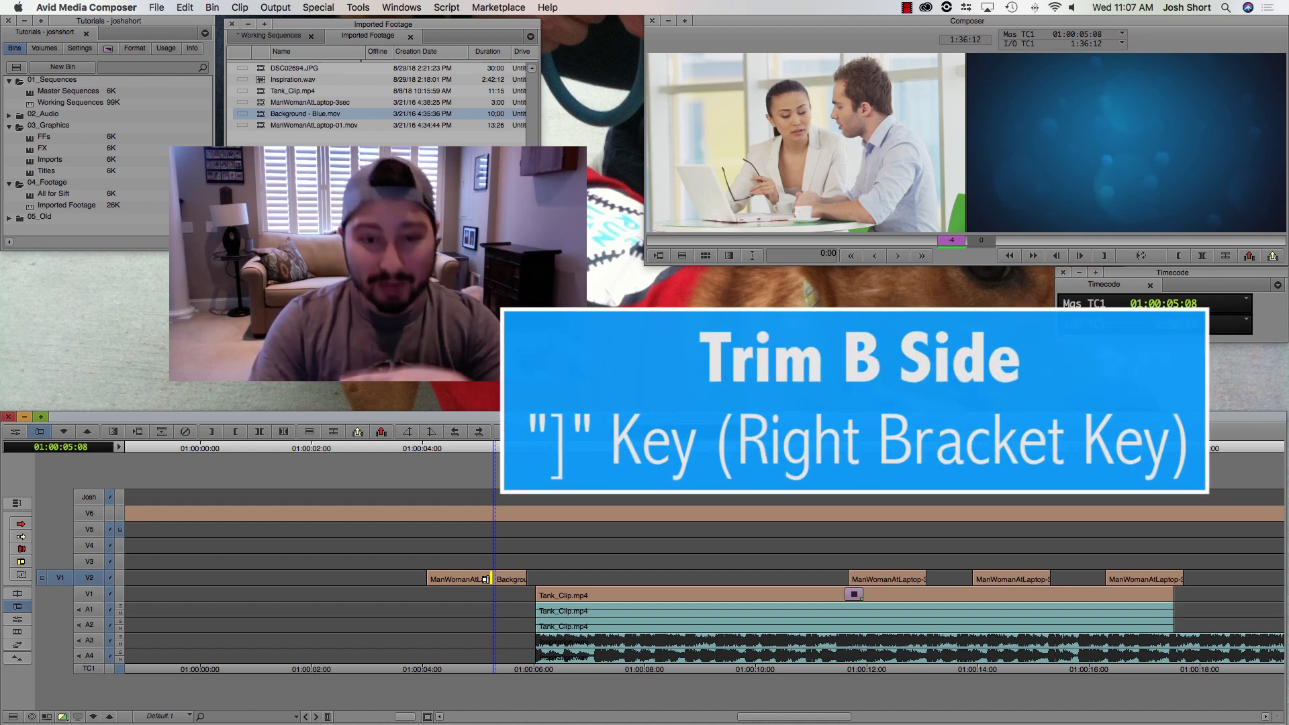
Step: Select the B side only and extend the start of Background - Blue.mov by 10 frames
key("bracketright")
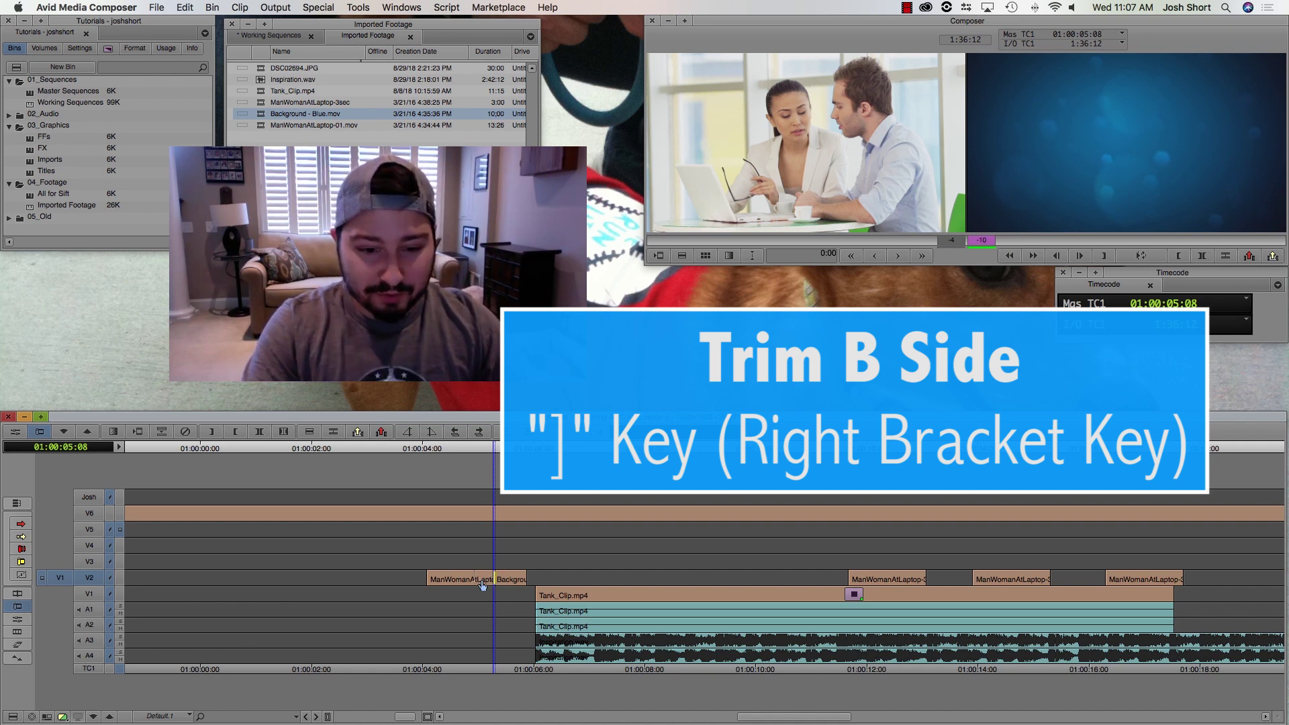
key("m")
Step: Ripple-trim the A side of the V2 cut forward to 01:00:05:22 and back to 01:00:05:08 in ten-frame and single-frame steps
key("p")
key("slash")
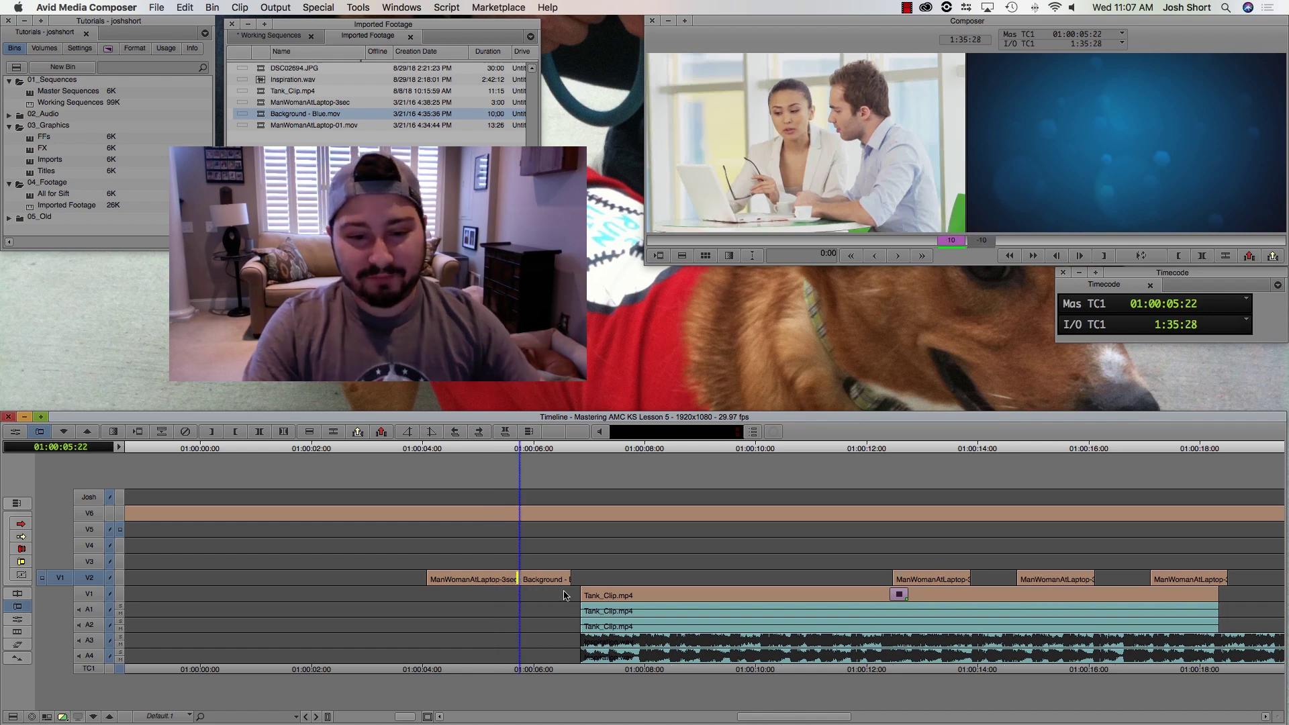
key("m")
key("comma")
key("comma")
key("comma")
key("comma")
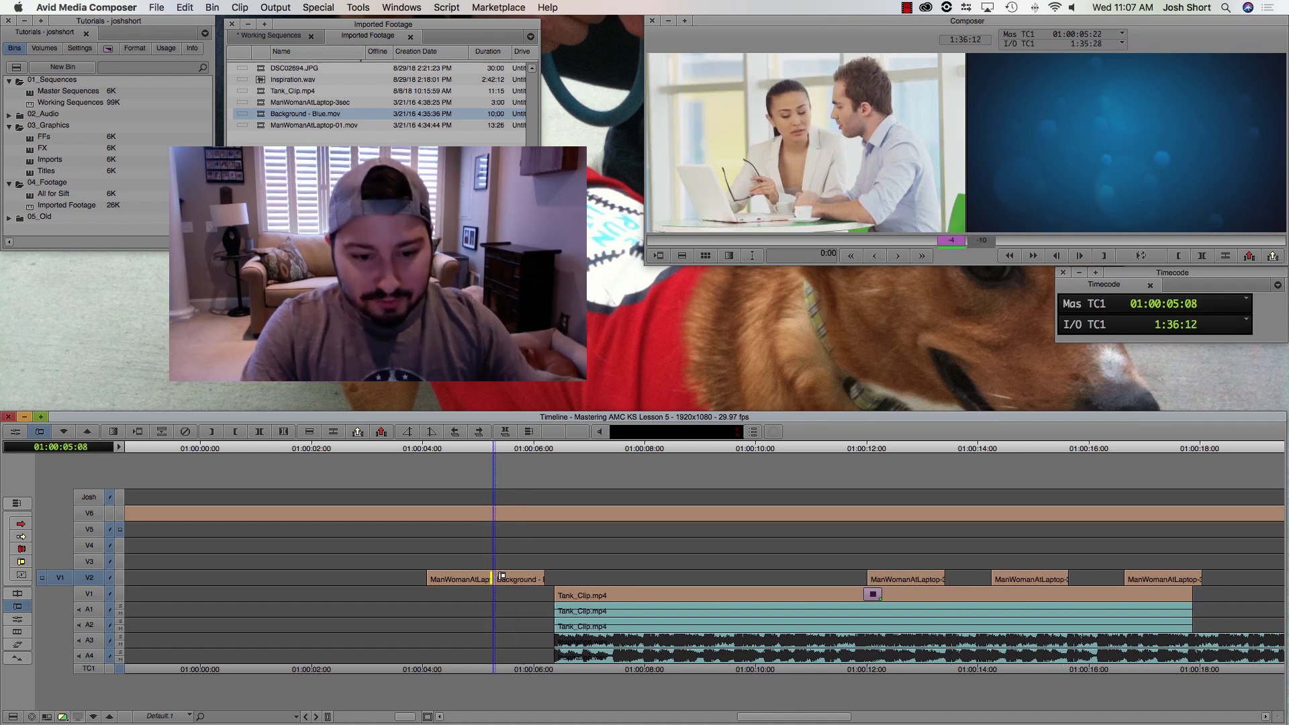
Step: Try extending the end of ManWomanAtLaptop-3sec to 01:00:05:17 with an A-side trim, and undo it
left_click(502, 576)
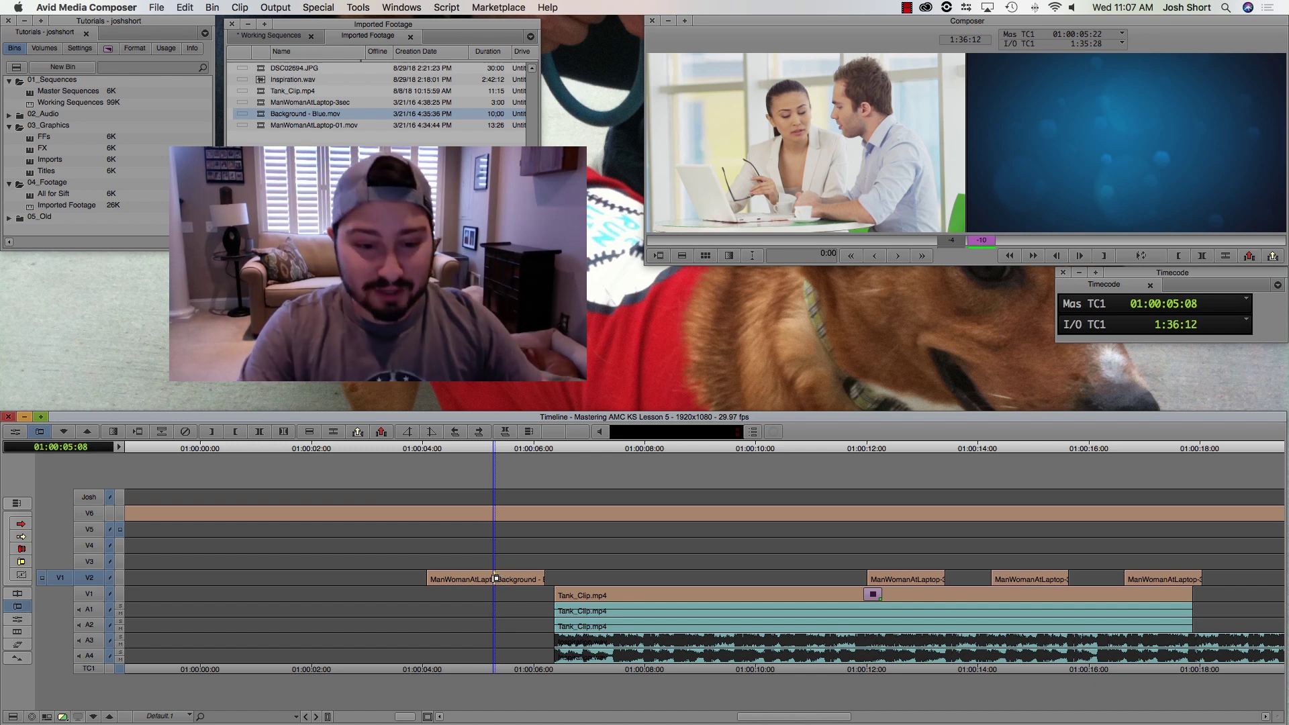
left_click(497, 577)
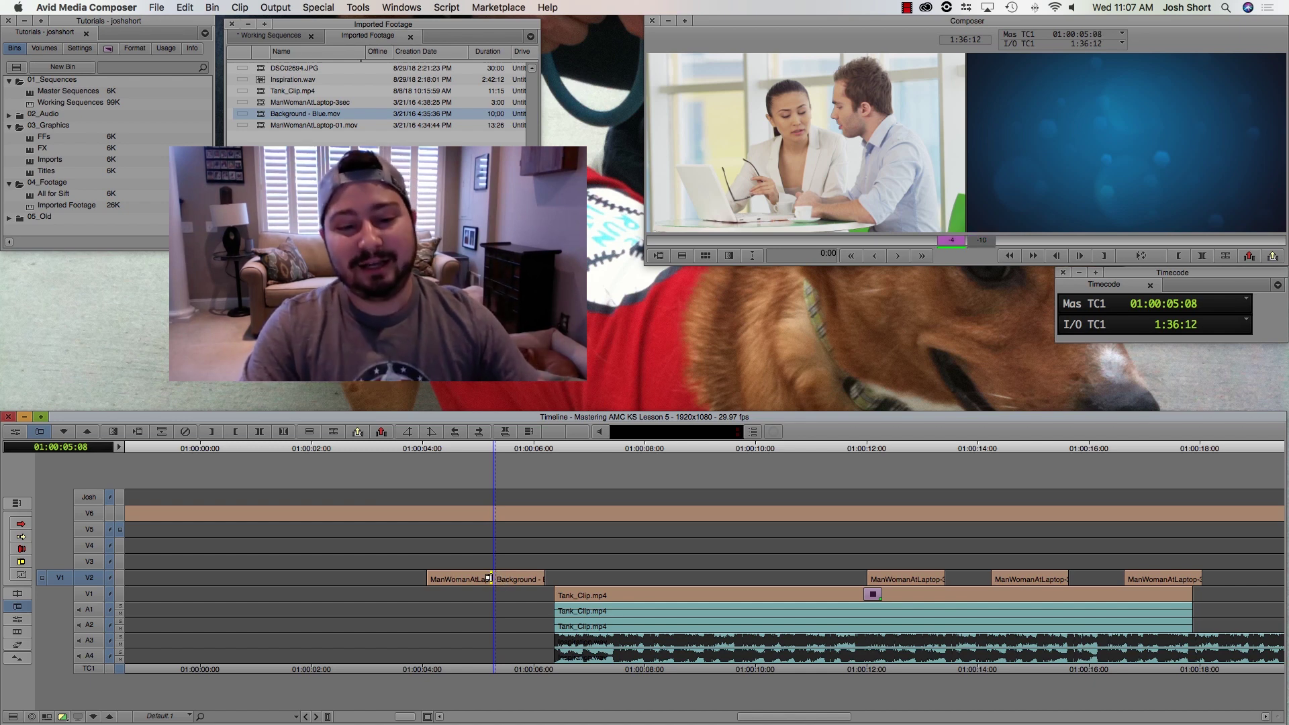
left_click_drag(486, 577, 504, 579)
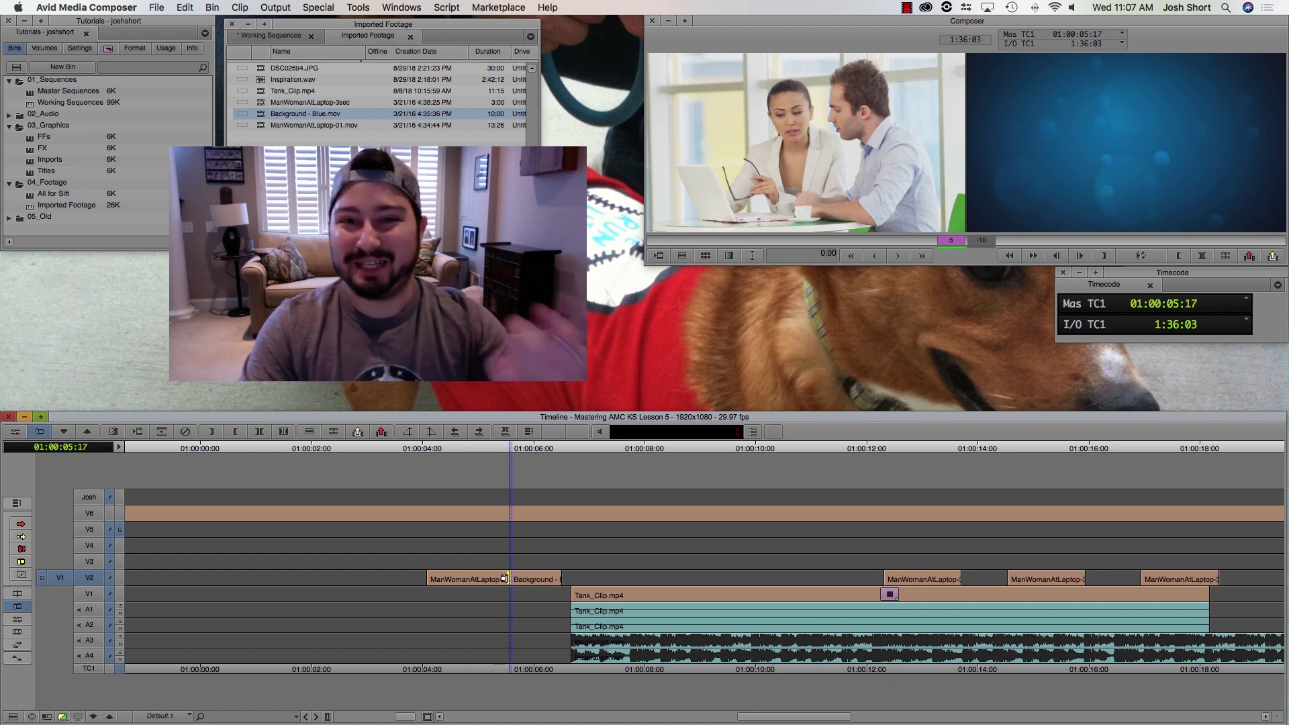
key("super+z")
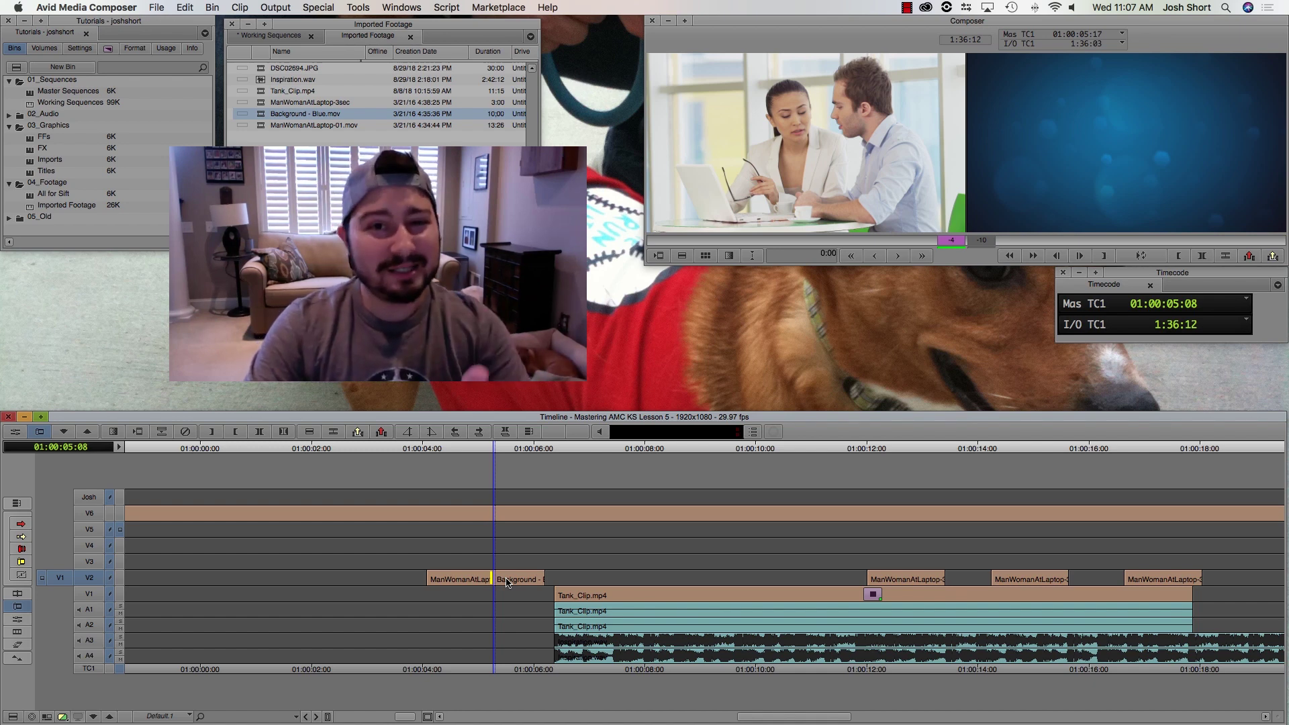
Step: Select the B side of the V2 cut and shorten the start of Background - Blue.mov by 4 frames
left_click(506, 582)
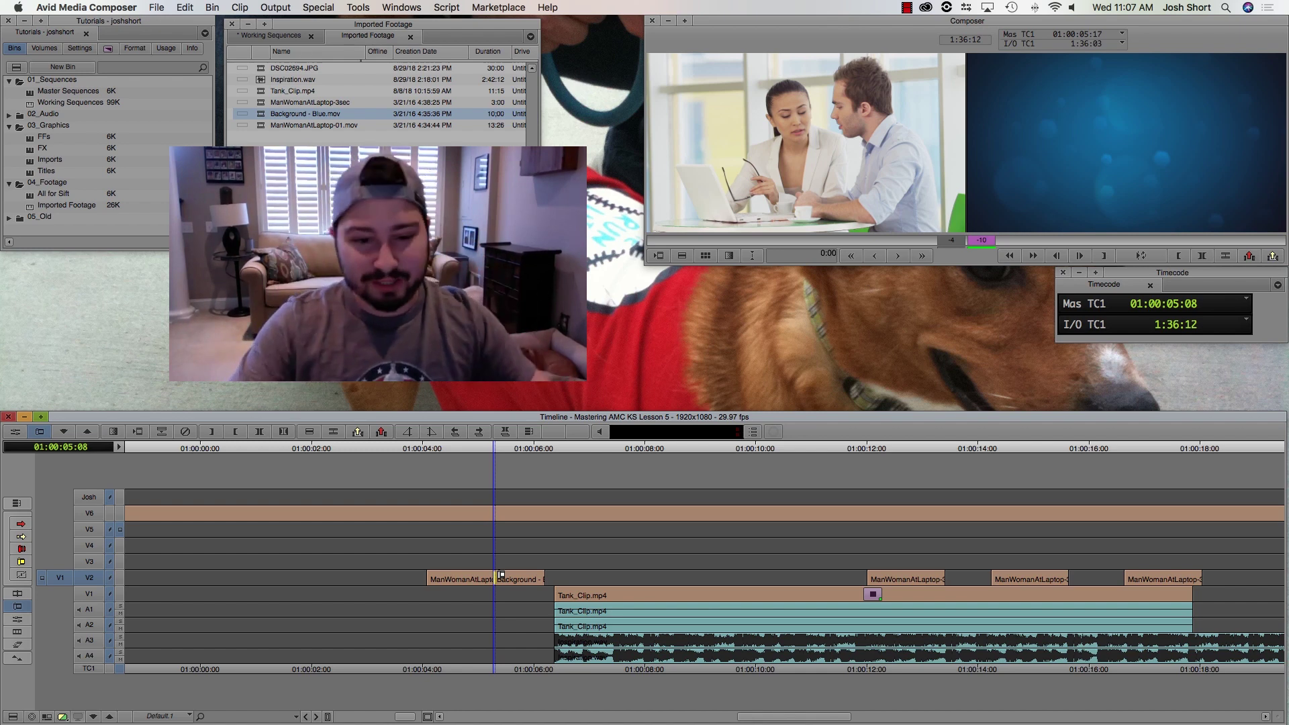
mouse_move(501, 575)
left_mouse_down()
mouse_move(482, 580)
mouse_move(523, 583)
left_mouse_up()
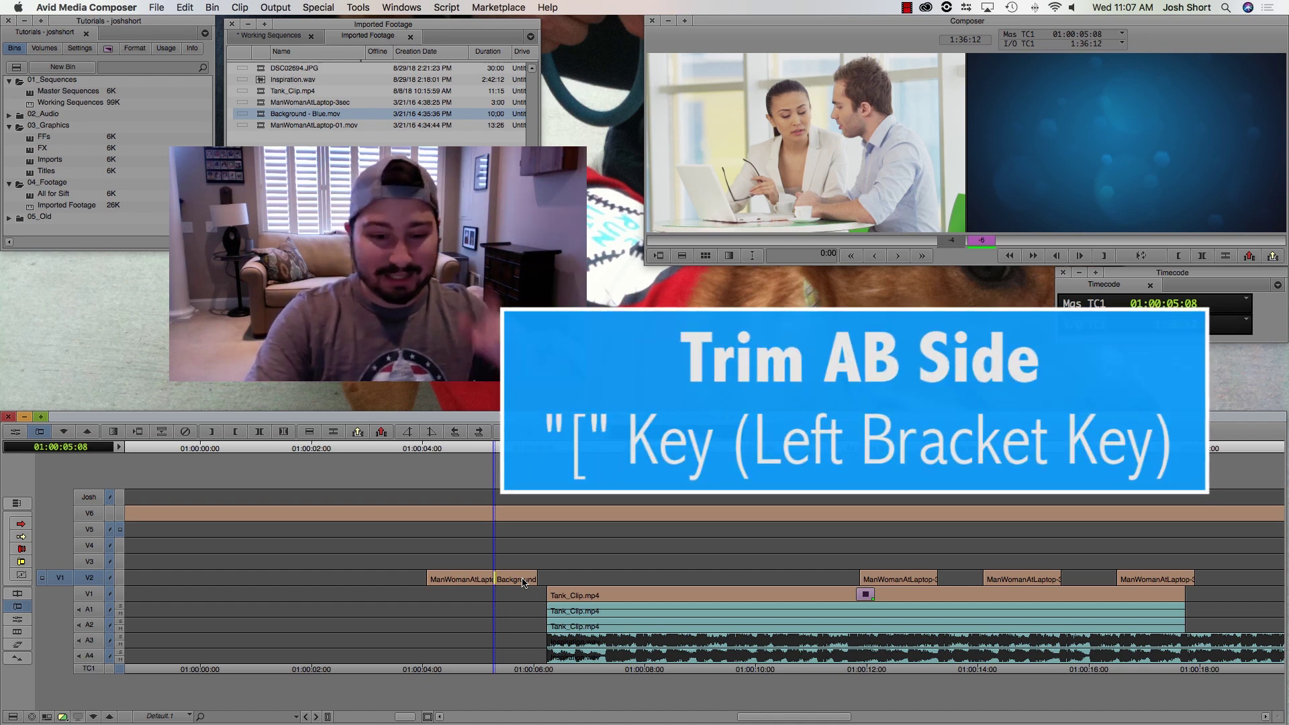
Step: Switch the V2 cut's trim selection through both sides, A side only and B side only, ending on both sides
key("bracketleft")
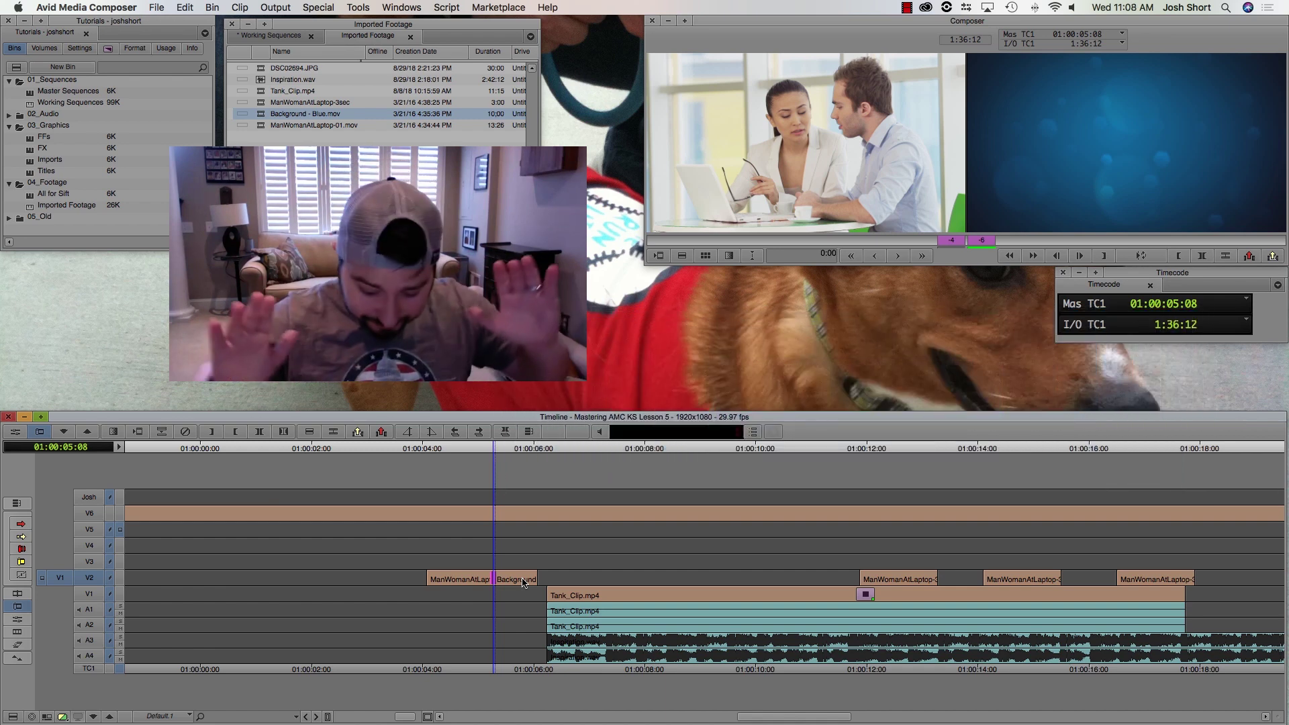
key("p")
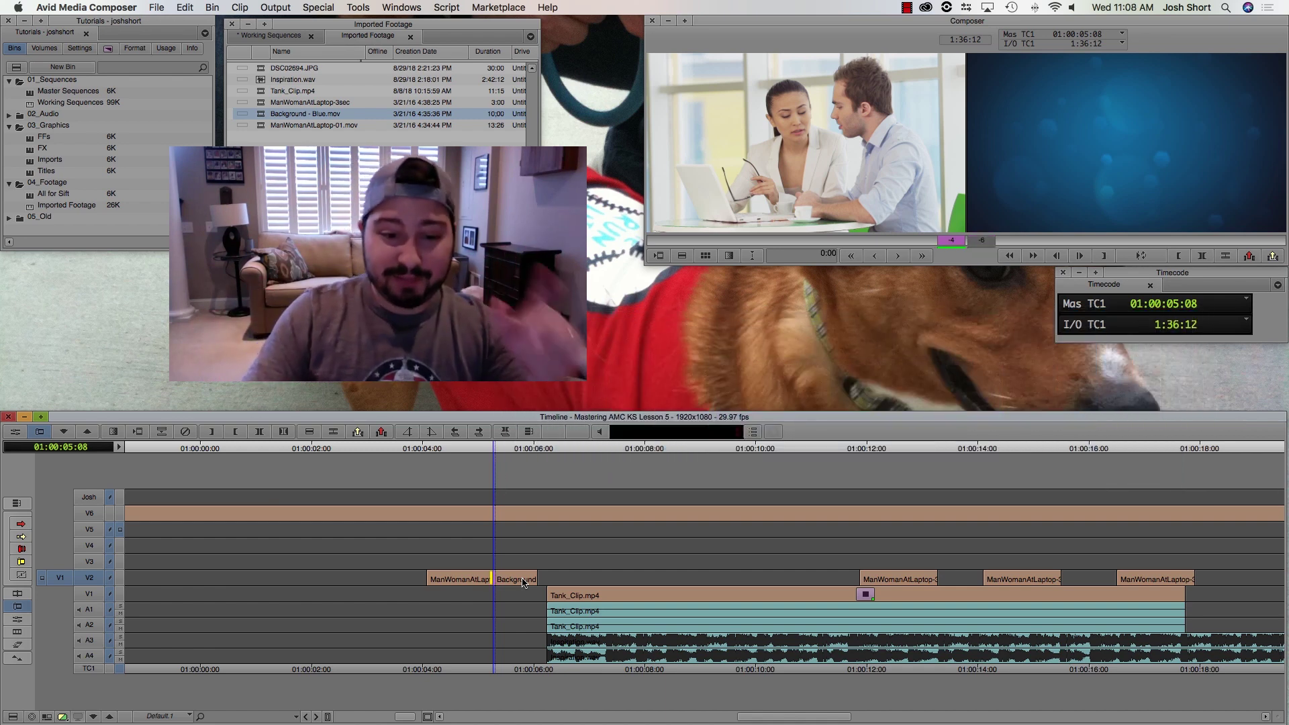
key("]")
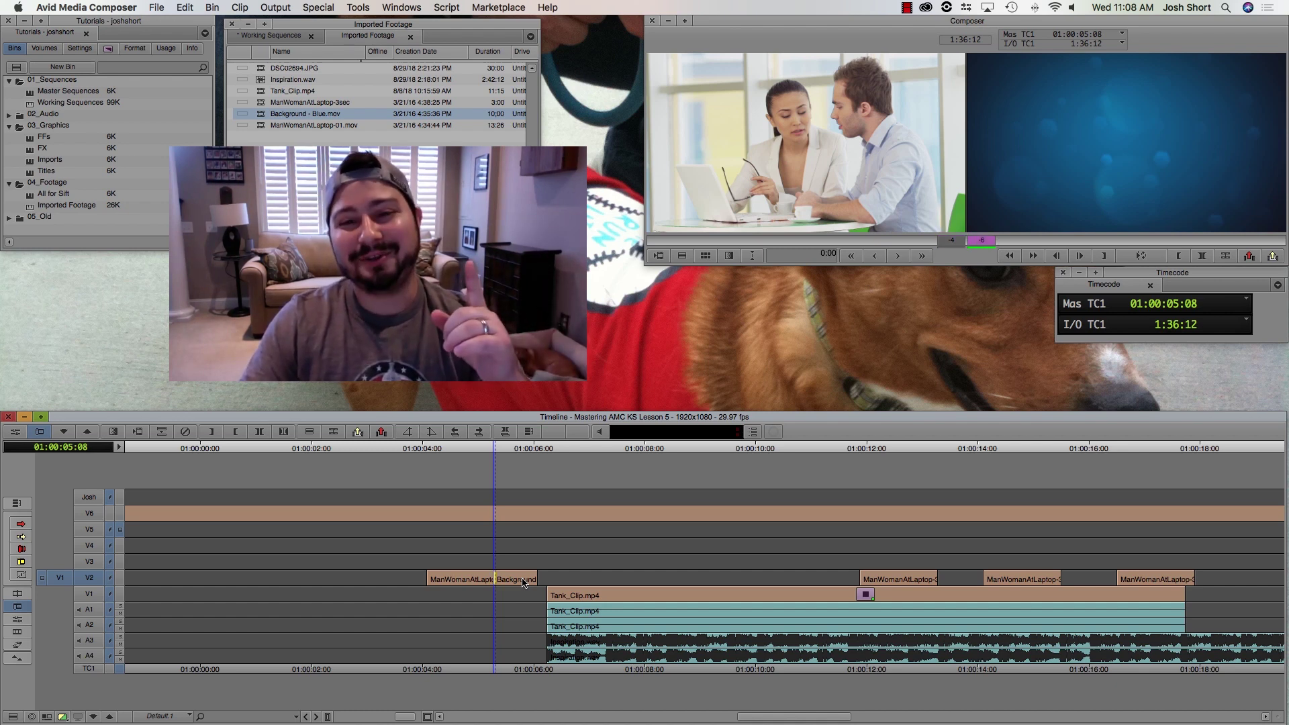
key("bracketleft")
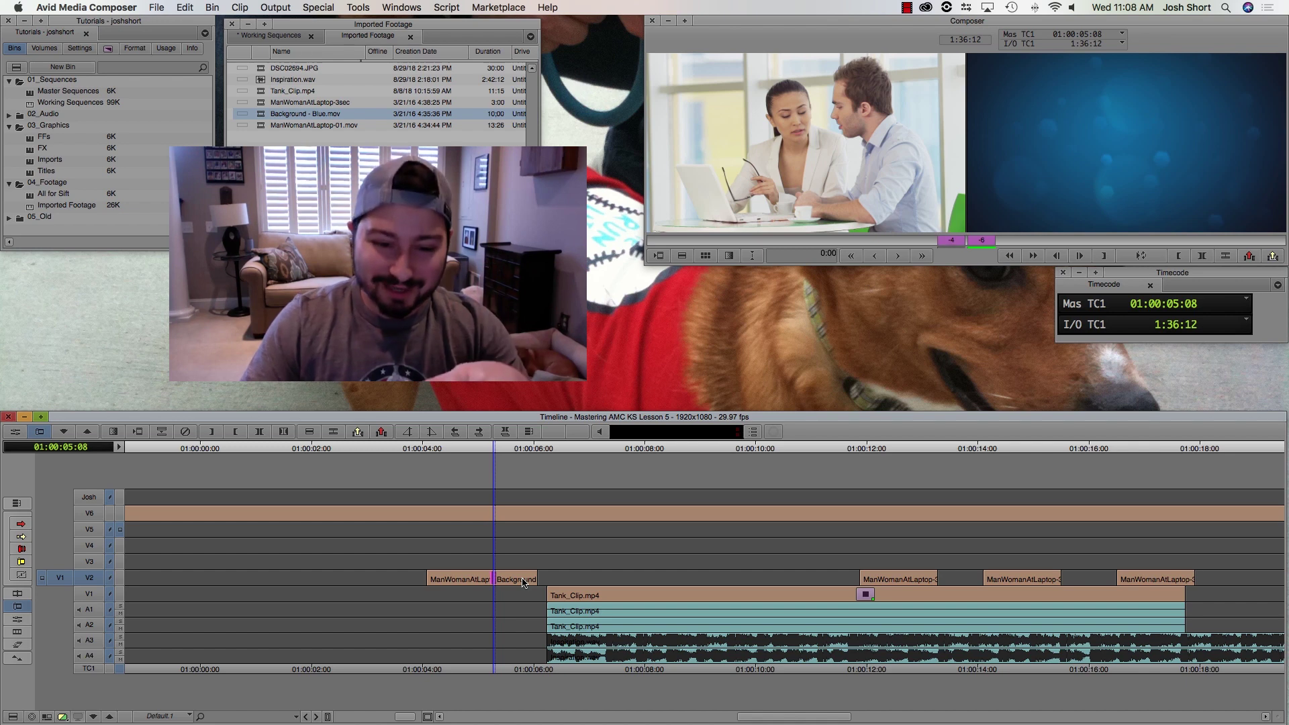
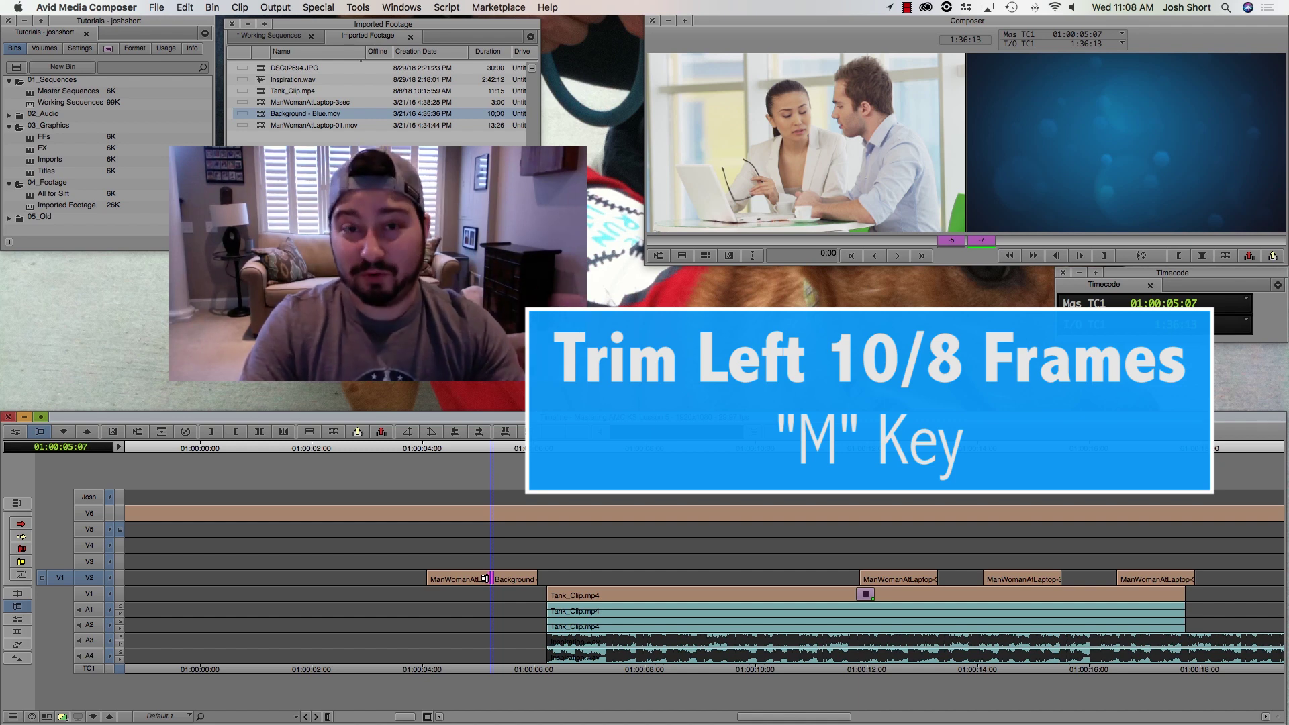
Step: Roll the V2 cut back to 01:00:04:12, using ten-frame trims followed by single-frame trims
key("m")
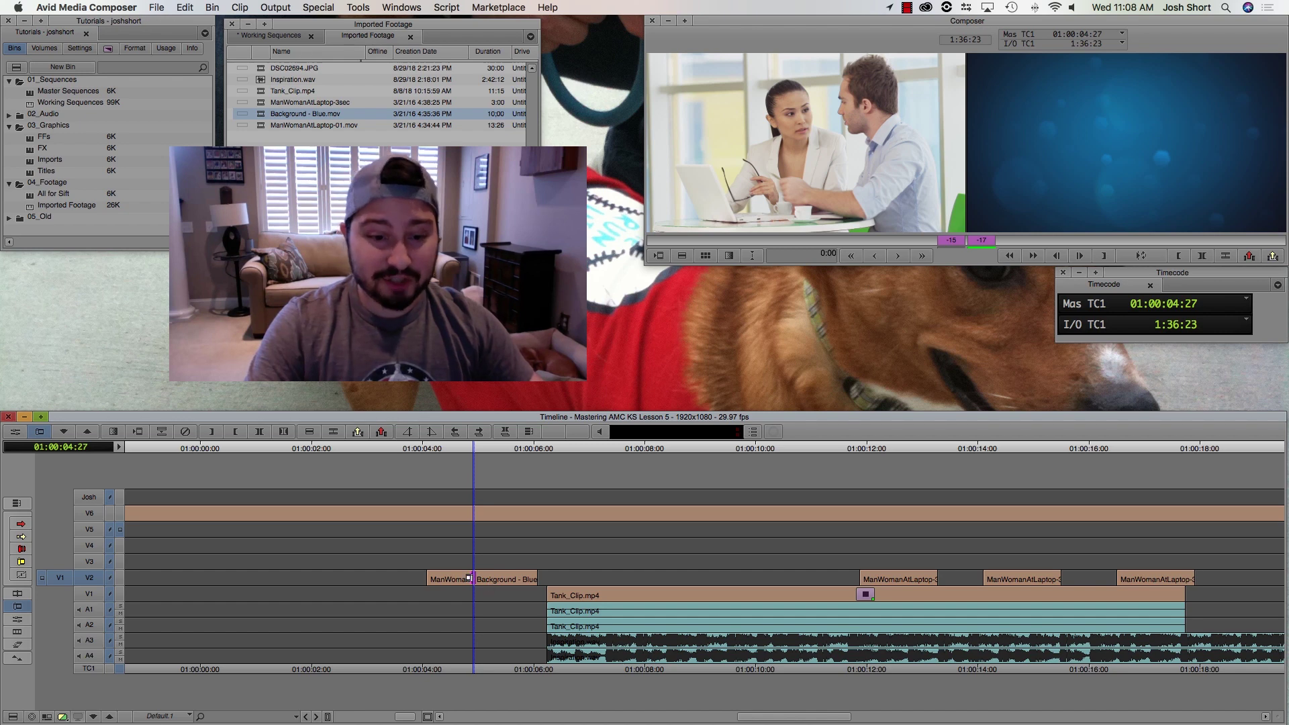
key("m")
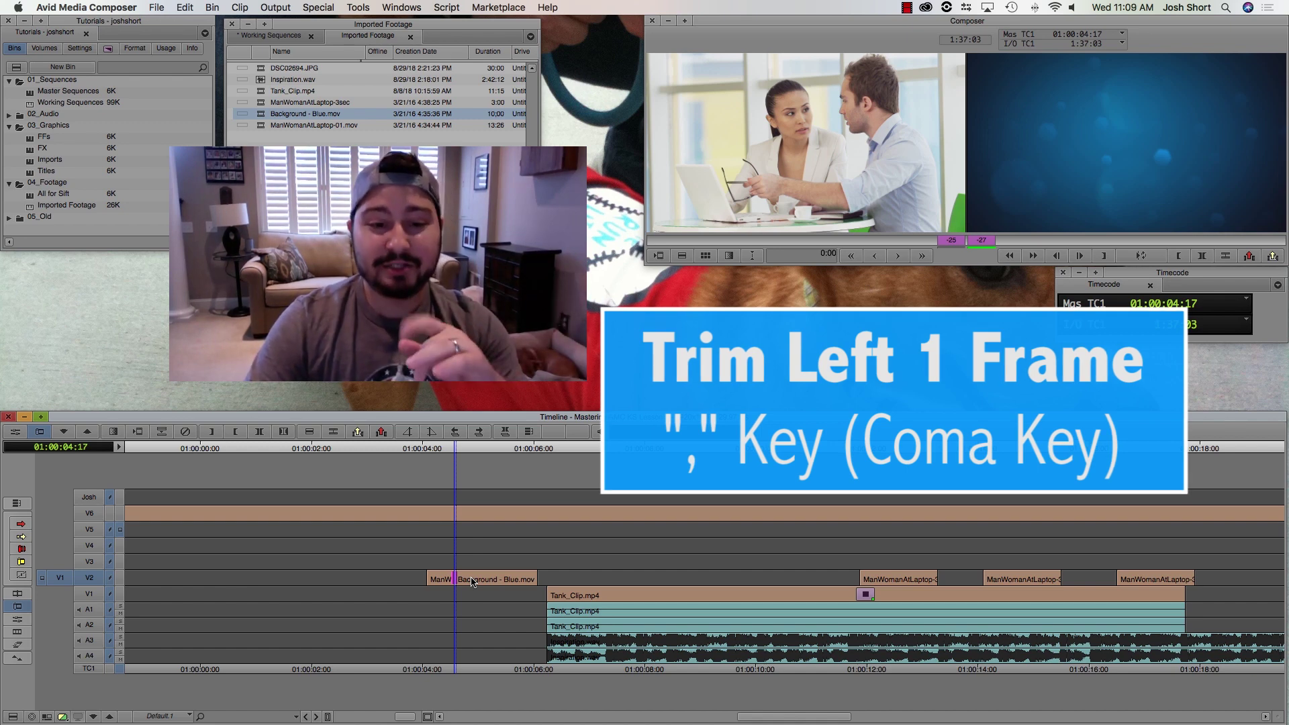
key("comma")
key("comma")
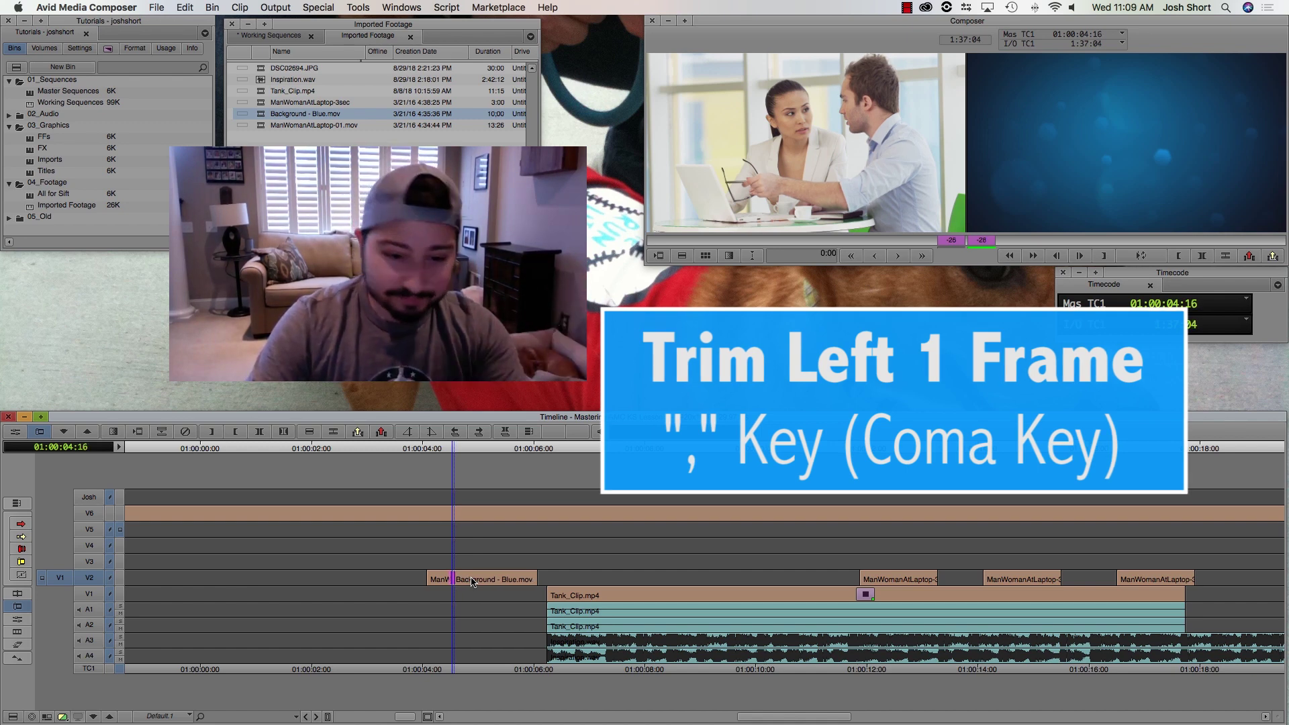
key("comma")
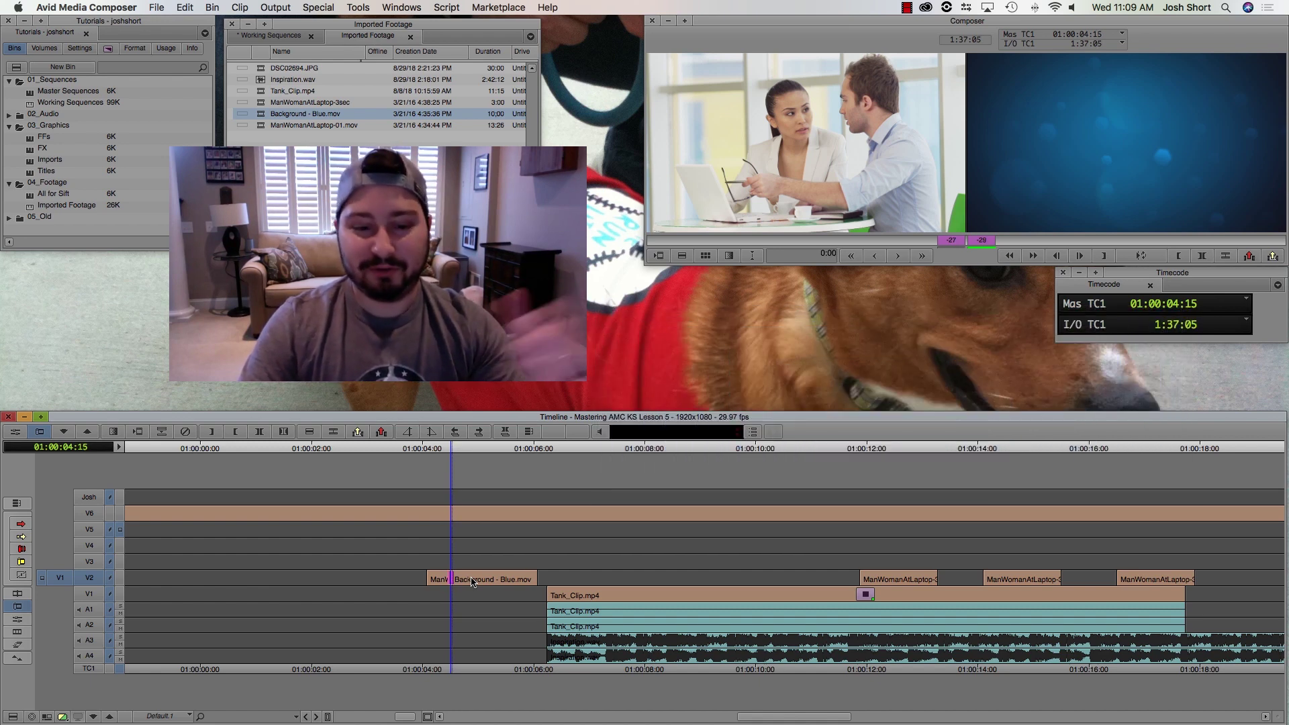
key("comma")
key("comma")
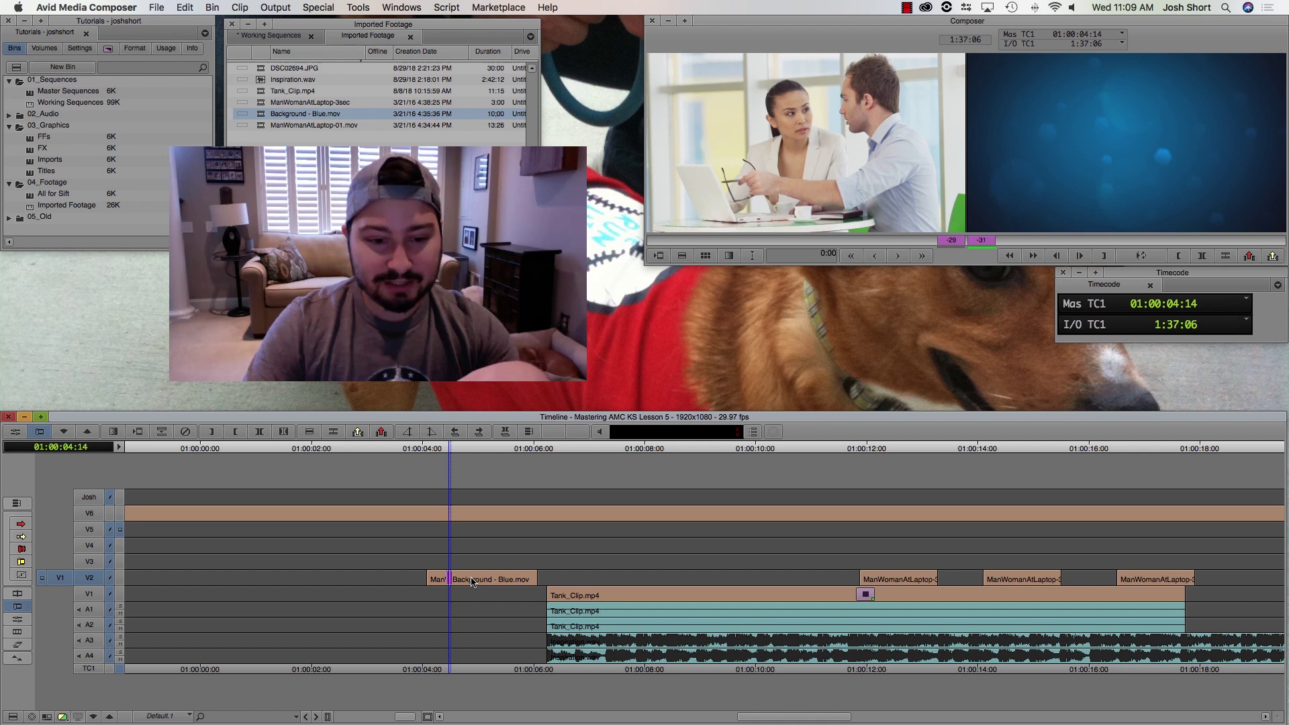
key("comma")
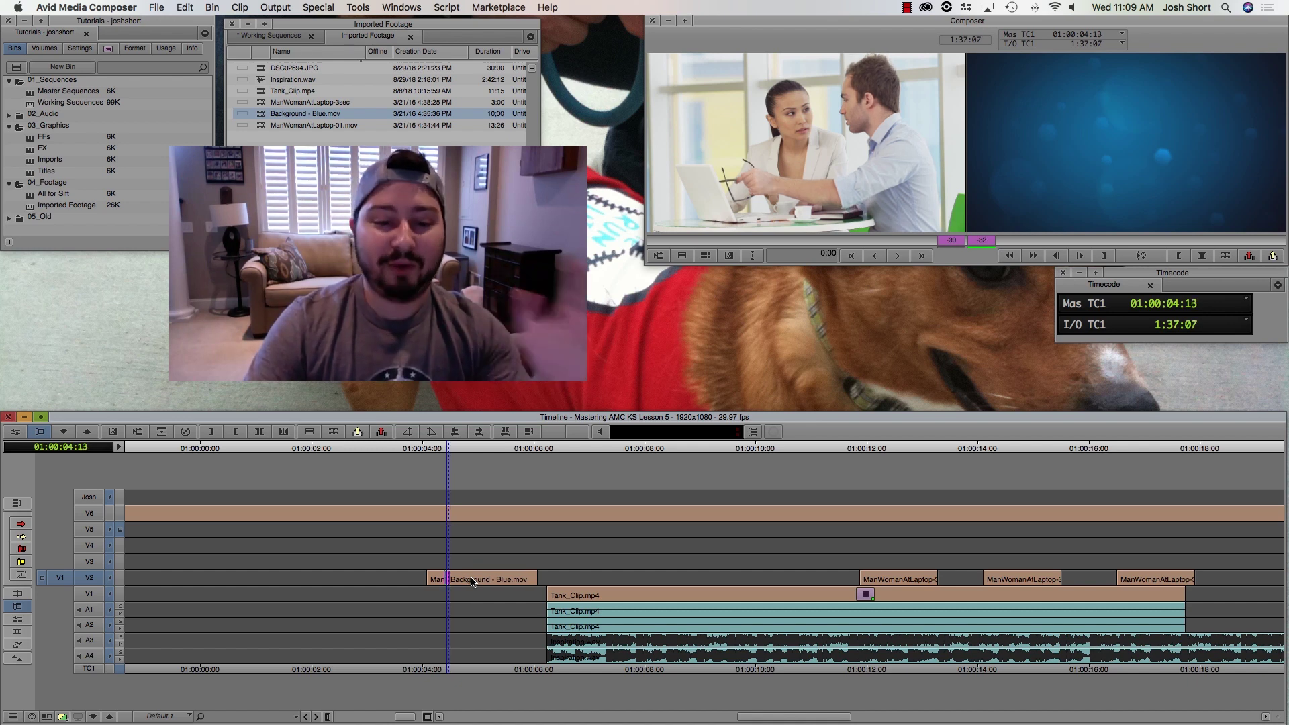
key("comma")
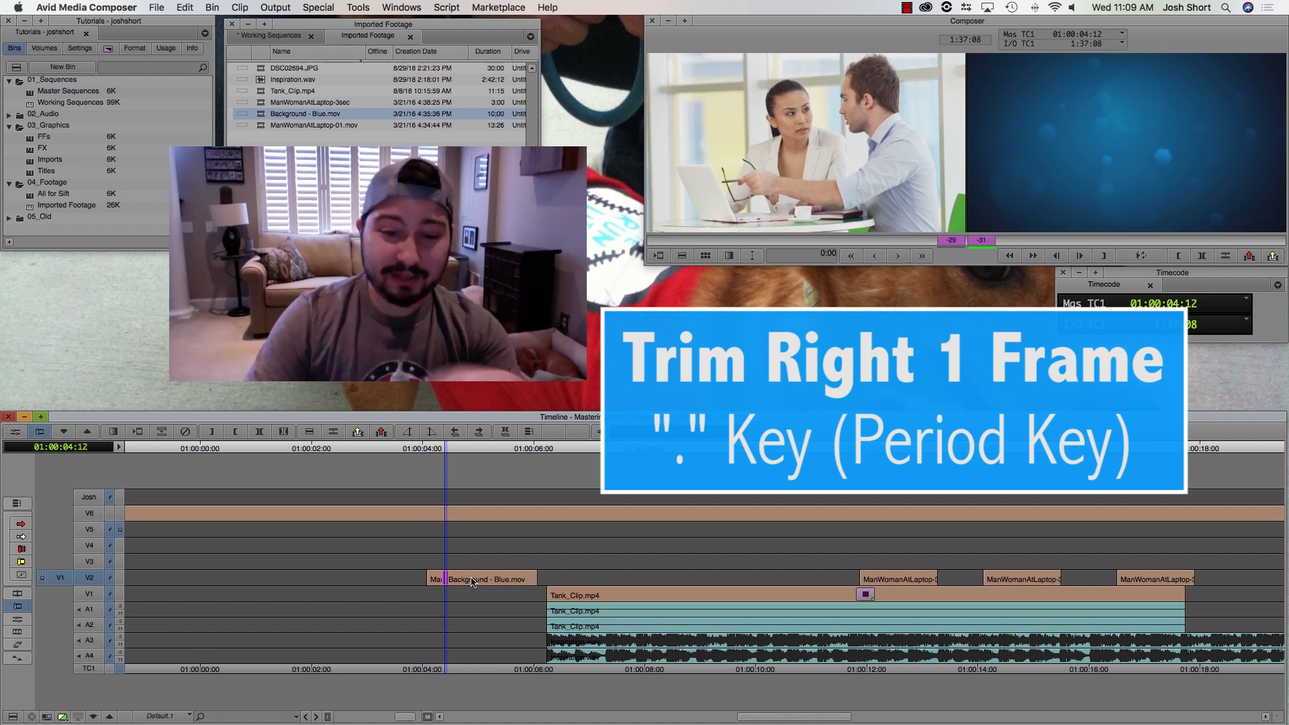
Step: Roll the V2 cut forward to 01:00:05:14 and back to 01:00:05:11, and leave Trim mode
key("period")
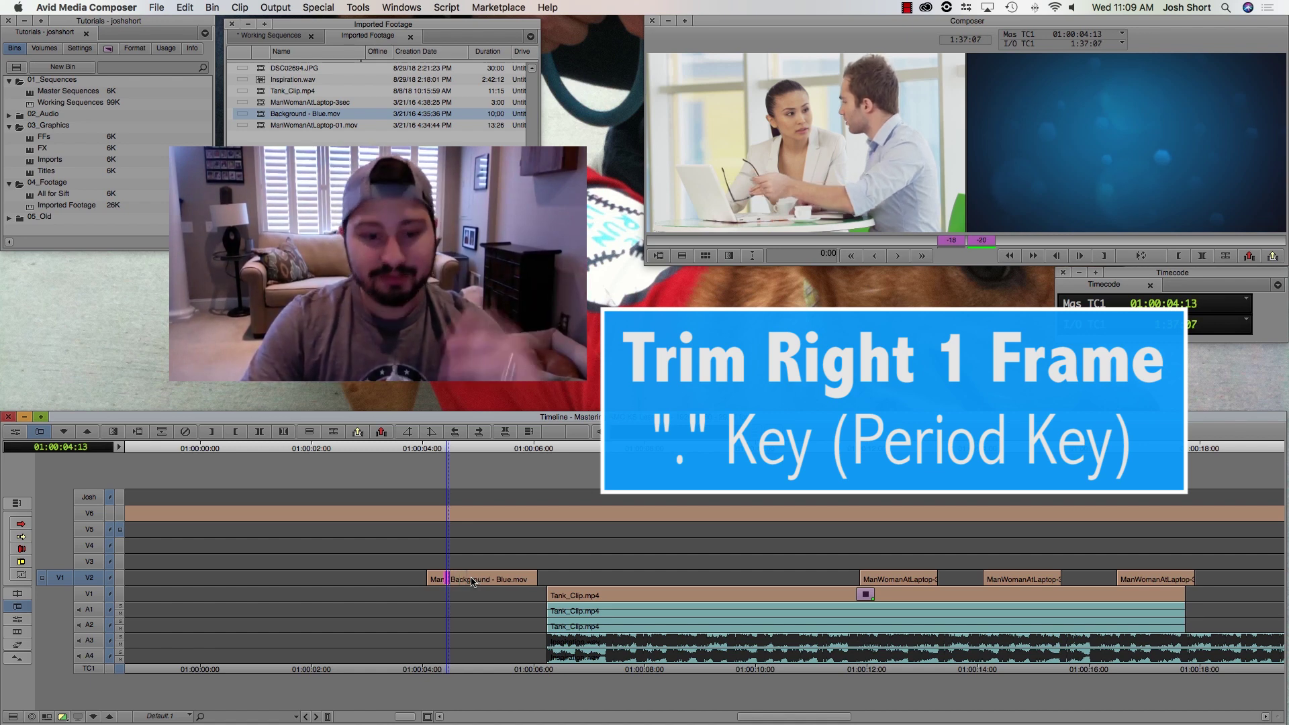
key("period")
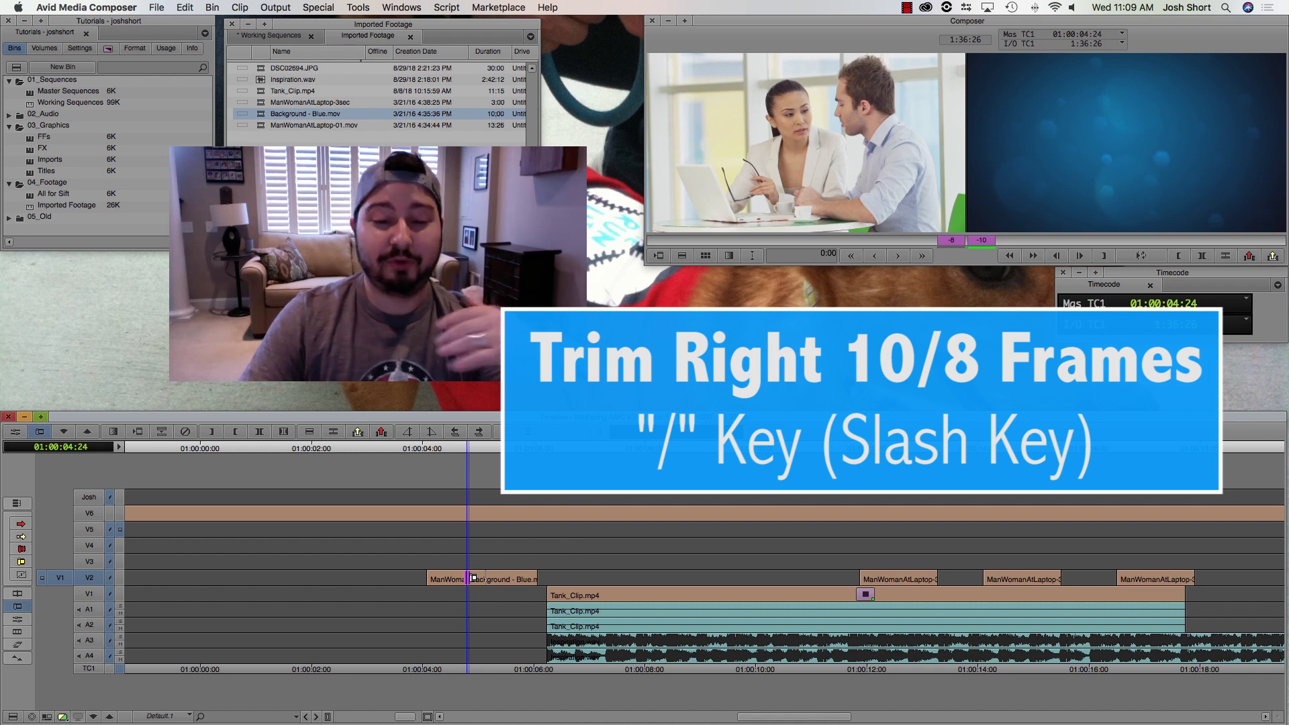
key("slash")
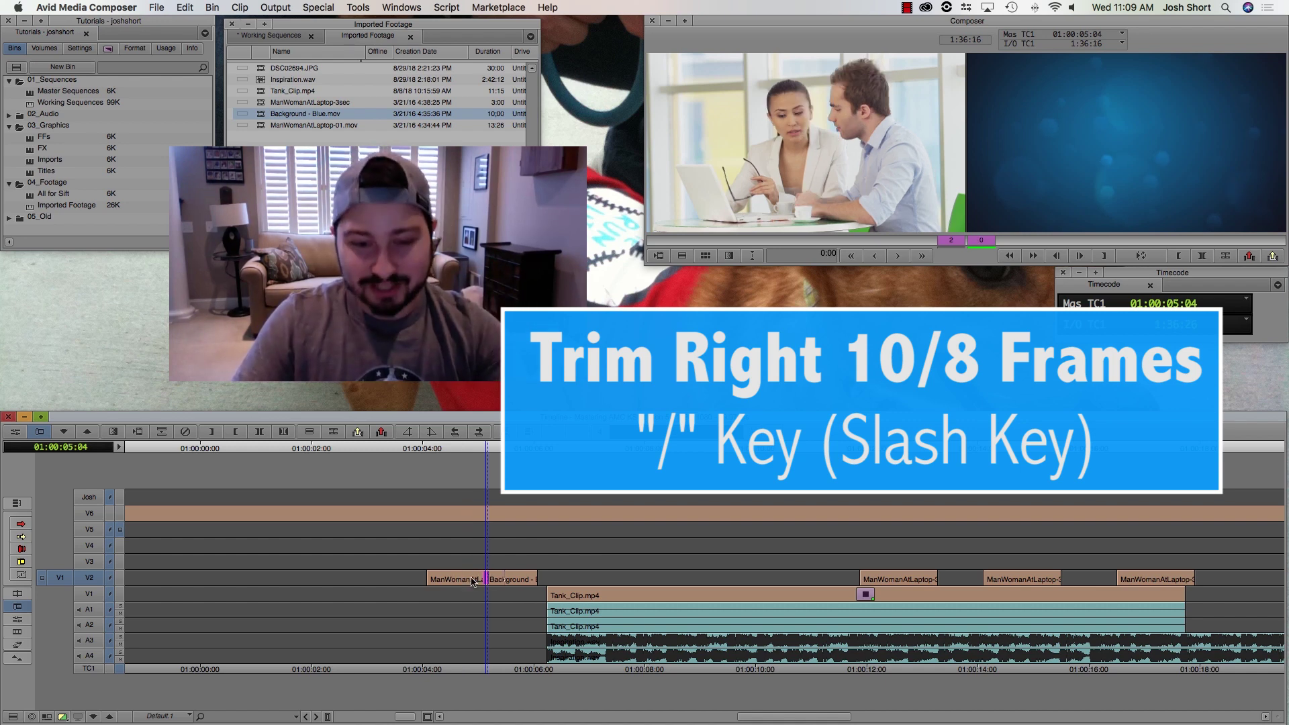
key("slash")
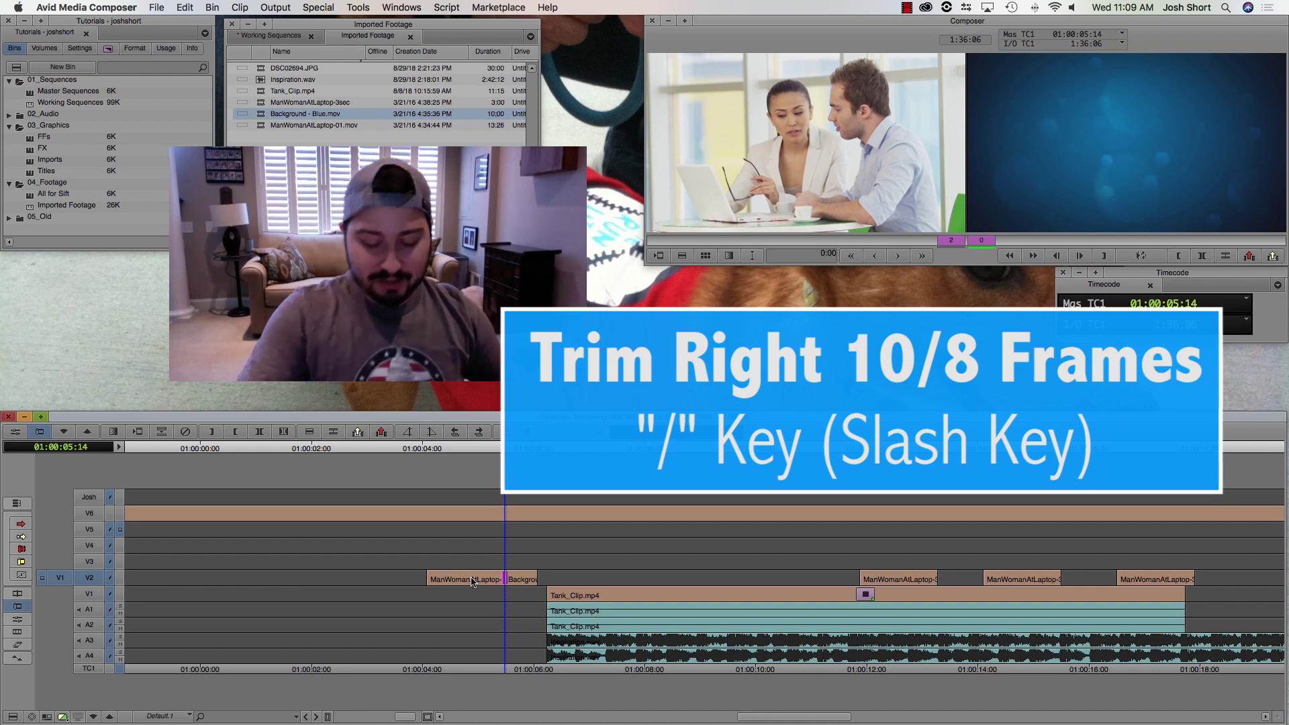
key("comma")
key("comma")
key("comma")
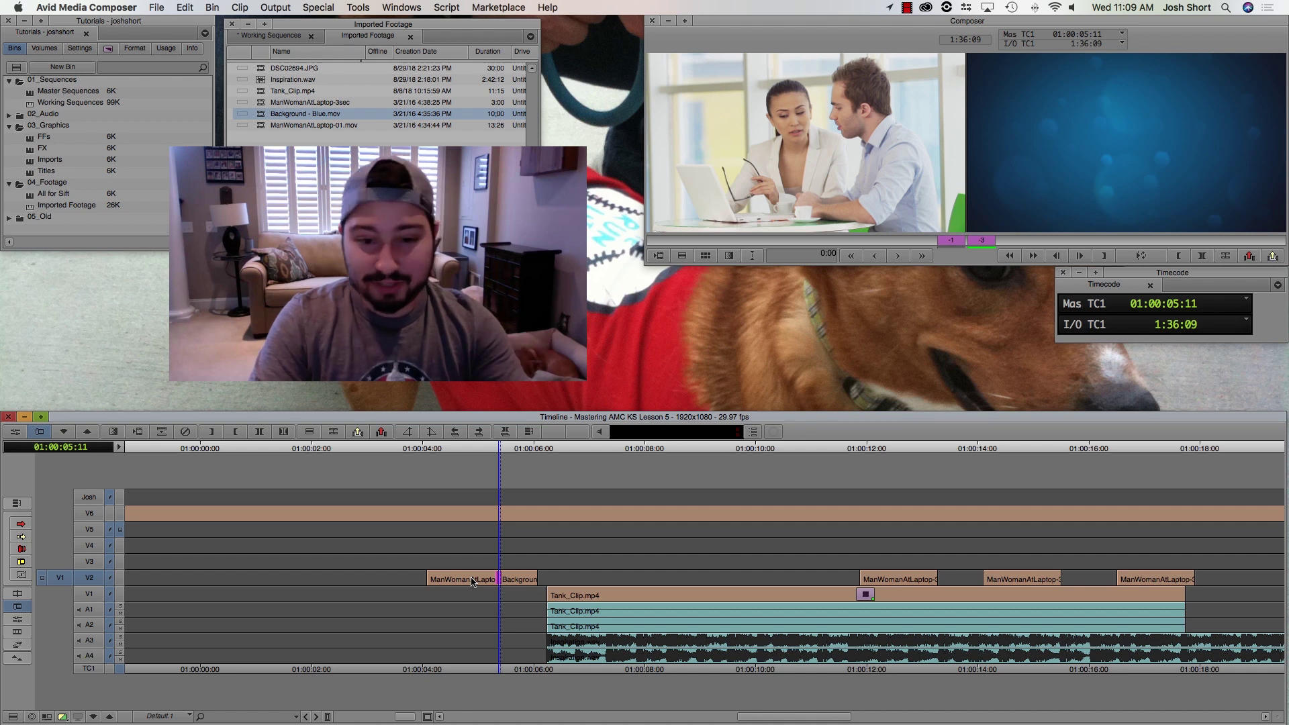
key("F9")
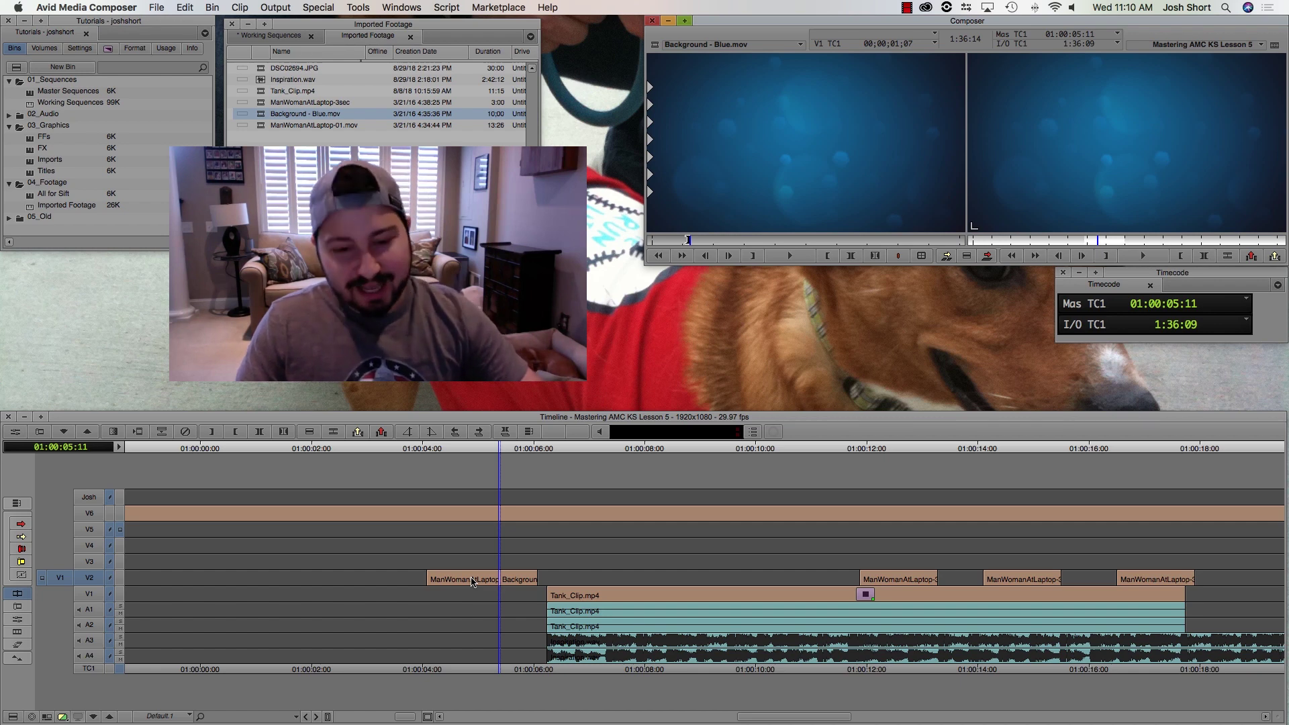
Step: Park the playhead at 01:00:04:23 and step the trim selection through the following V2 edits up to 01:00:13:08
left_click(467, 582)
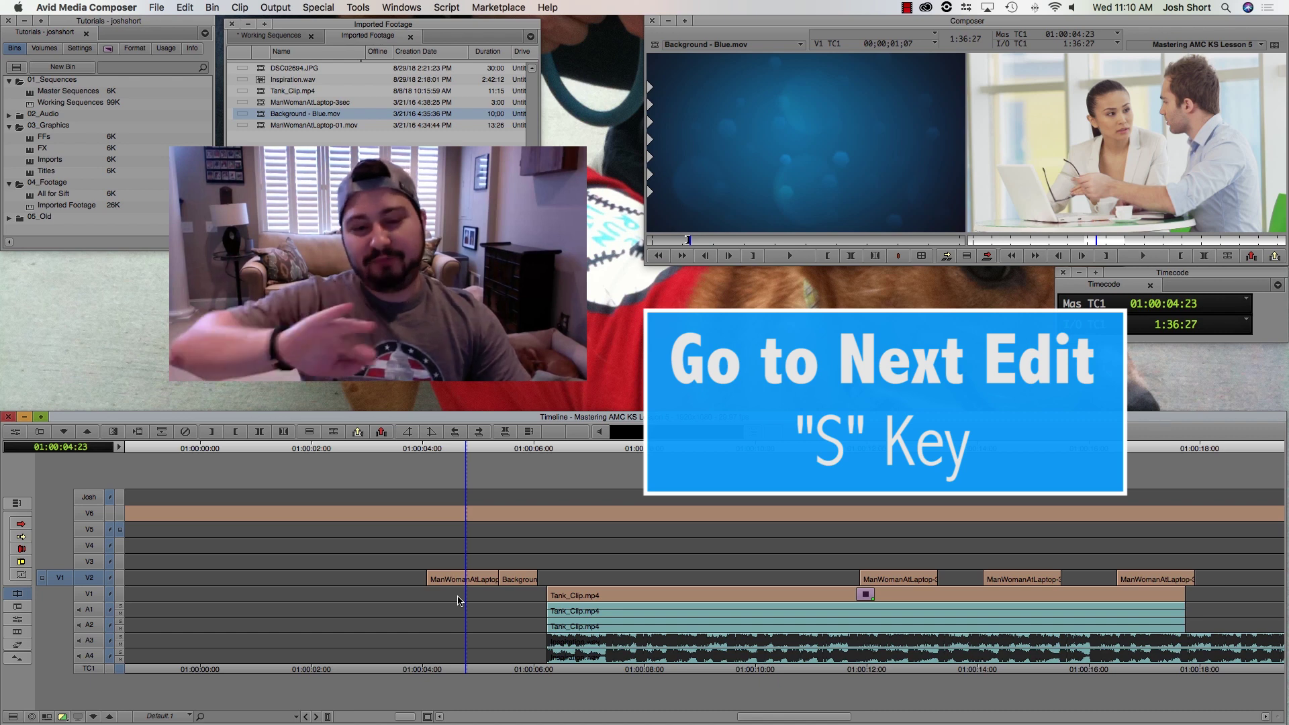
key("s")
key("s")
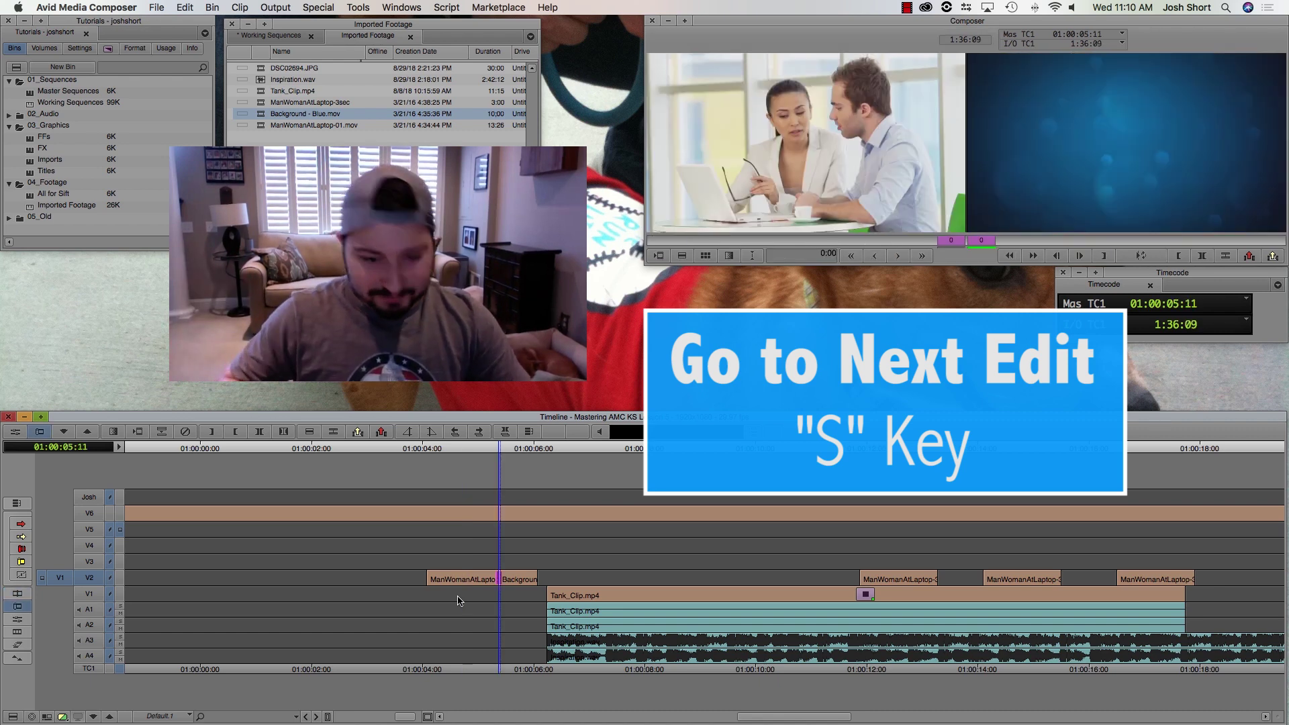
key("s")
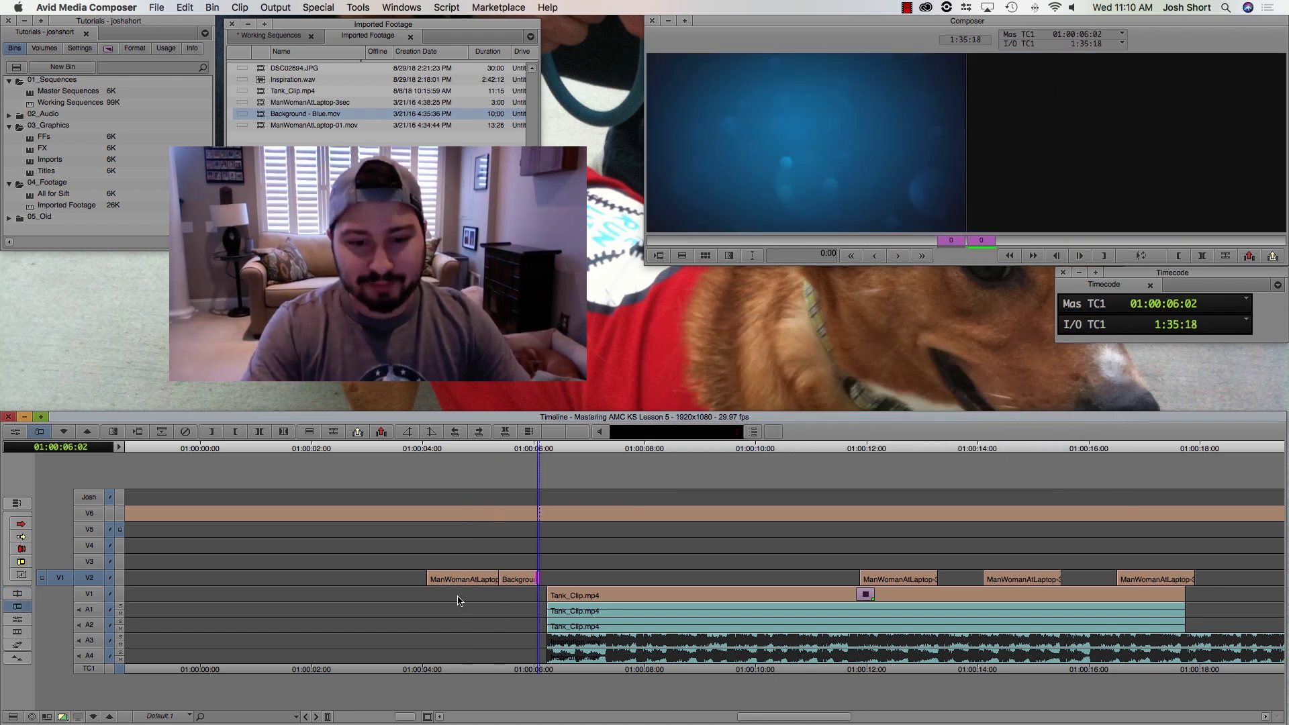
key("s")
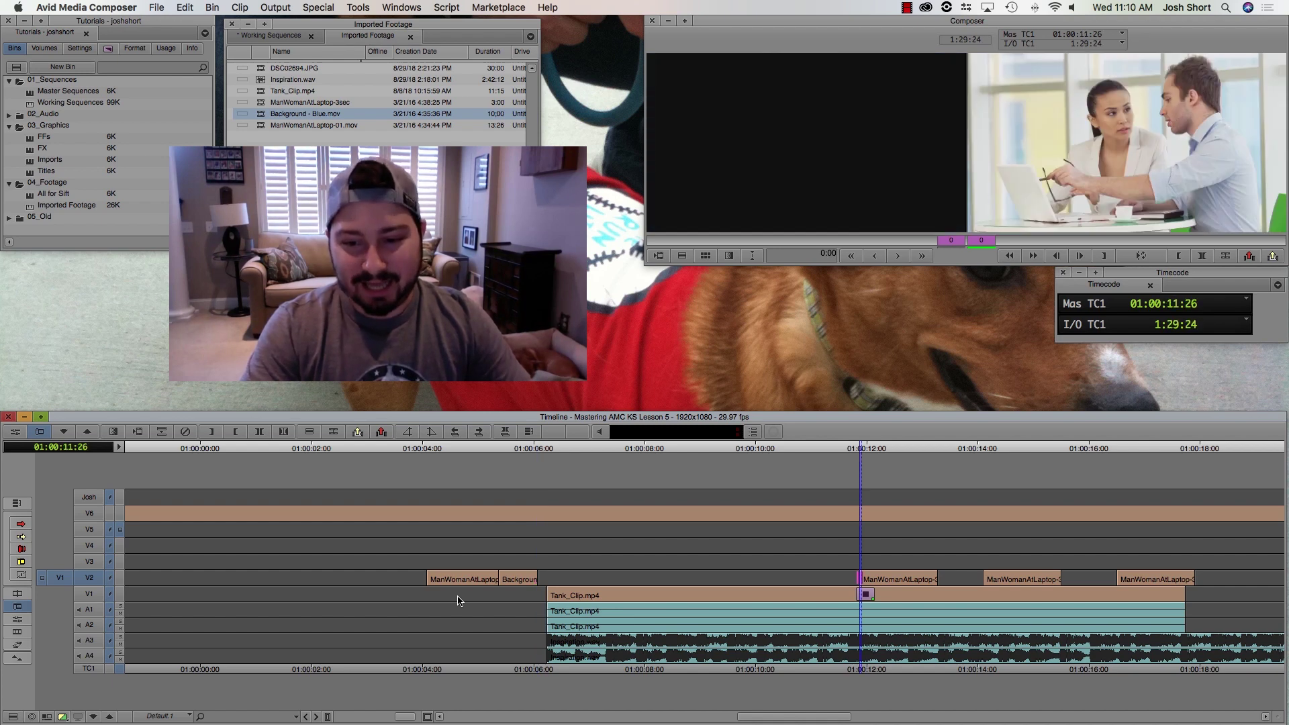
key("s")
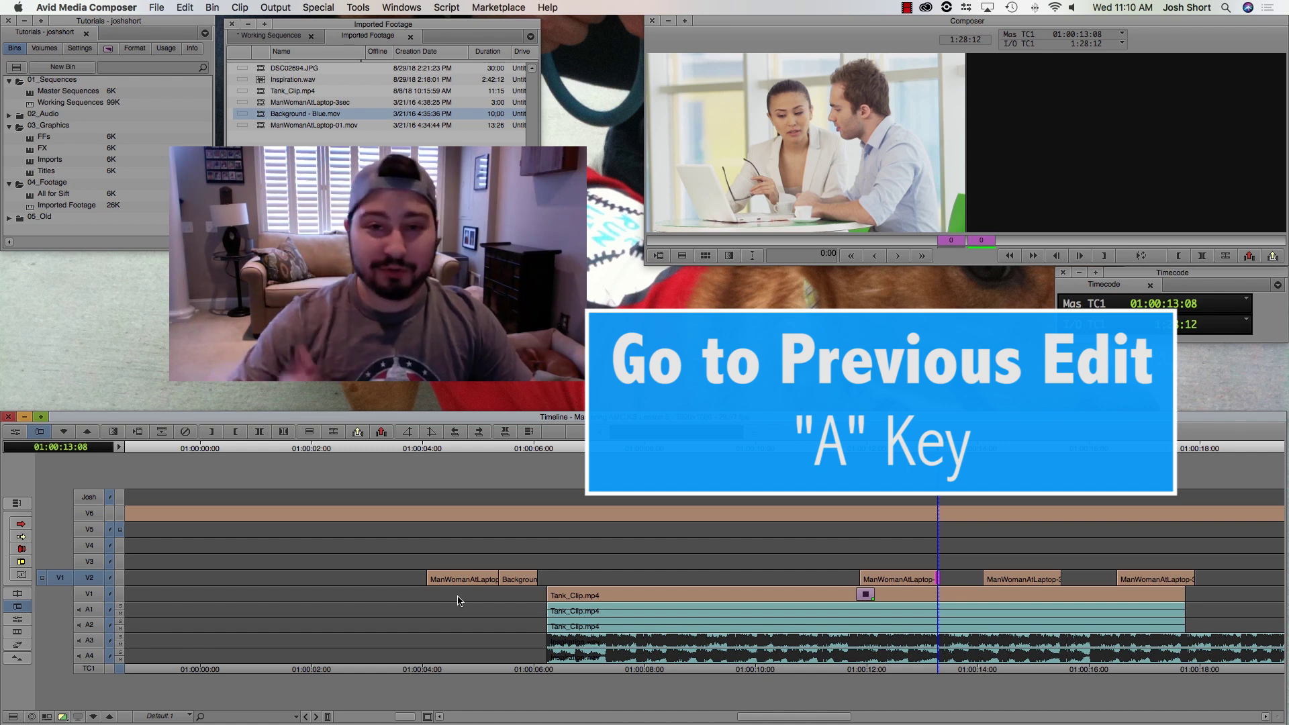
Step: Step the trim selection back through the previous V2 edits to the cut at 01:00:05:11 and leave Trim mode
key("a")
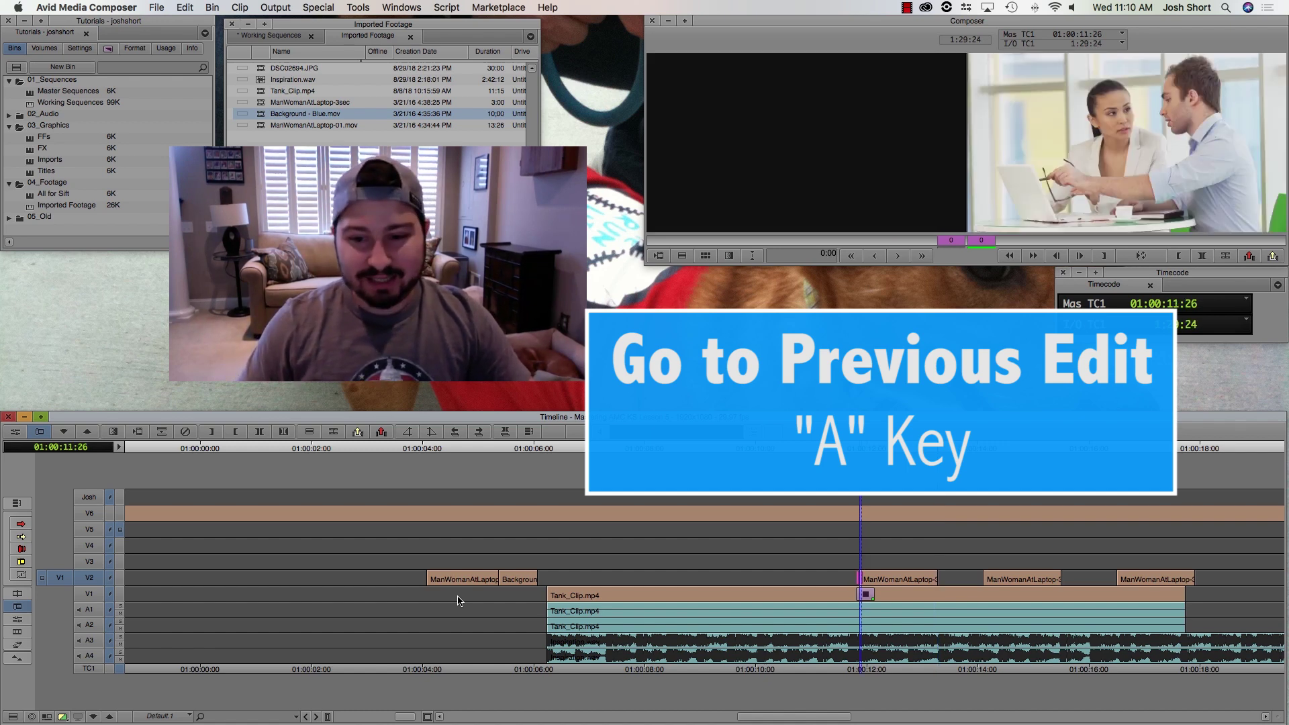
key("a")
key("a")
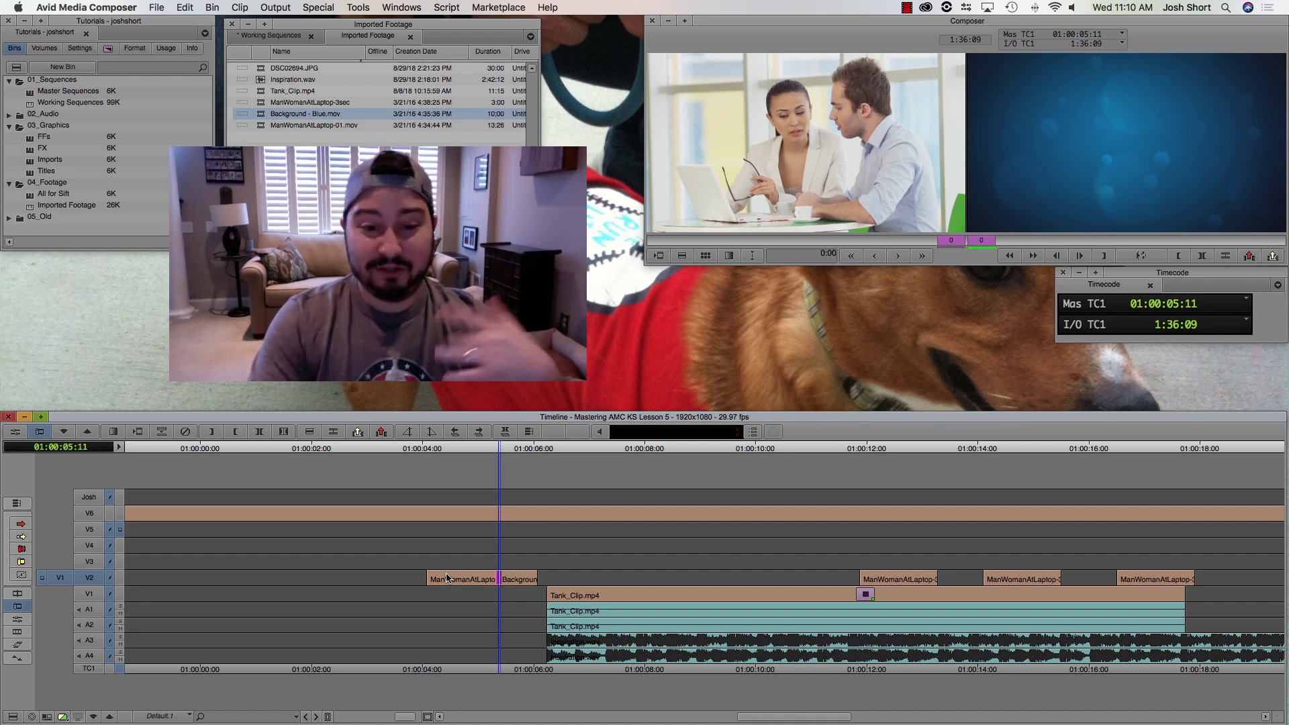
key("f")
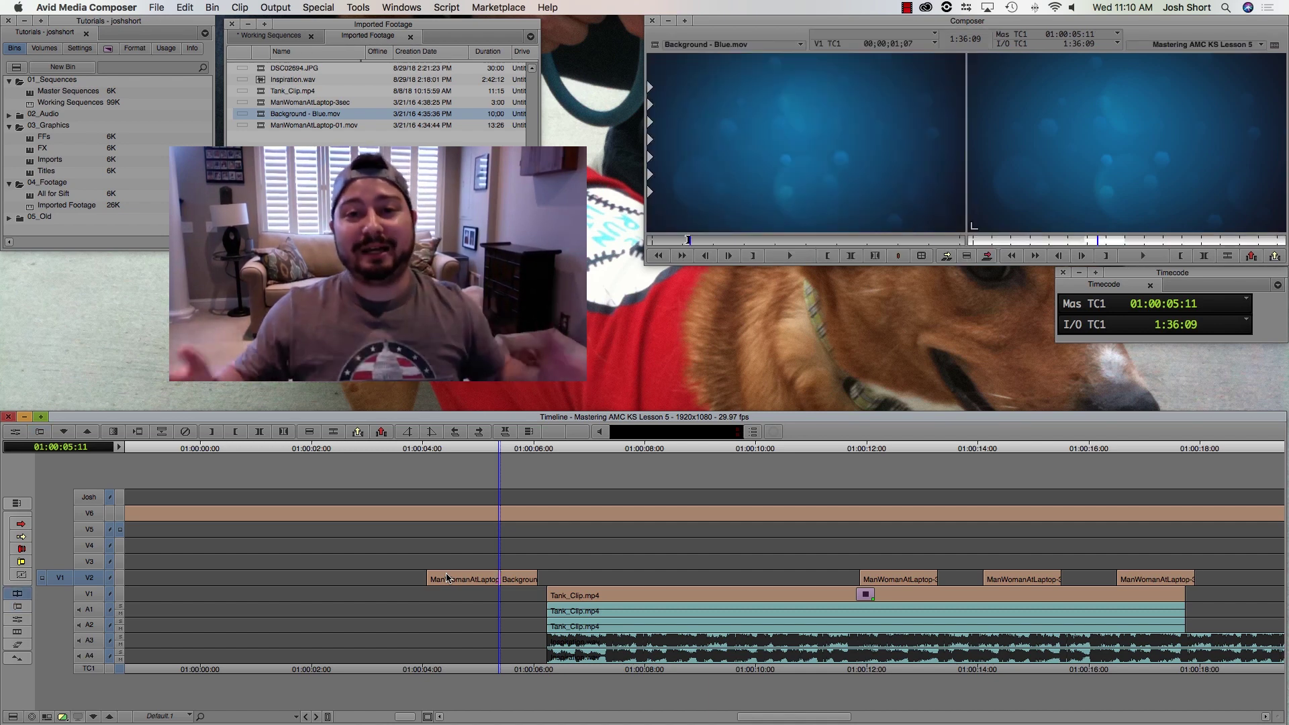
Step: Park the playhead over the first ManWomanAtLaptop clip on V2 at 01:00:04:26
scroll(447, 577, "right", 2)
left_click(431, 581)
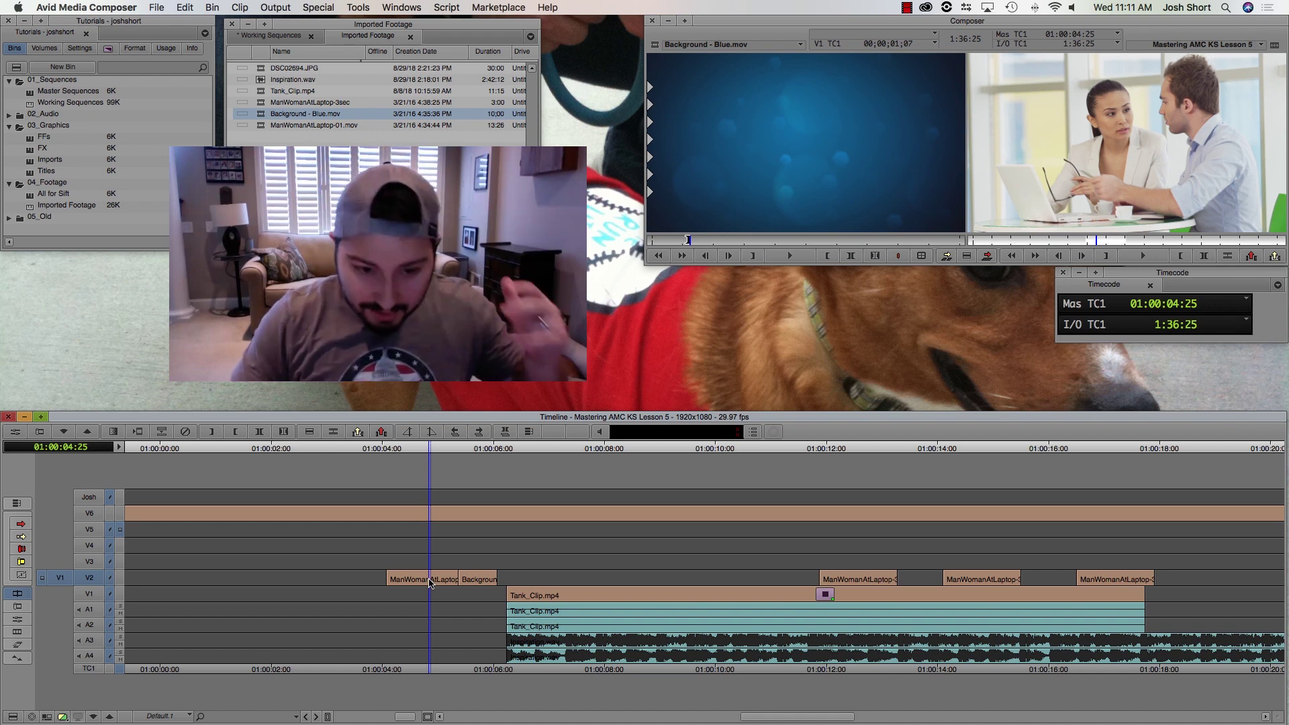
left_click(415, 584)
mouse_move(421, 585)
left_mouse_down()
mouse_move(386, 585)
mouse_move(433, 586)
left_mouse_up()
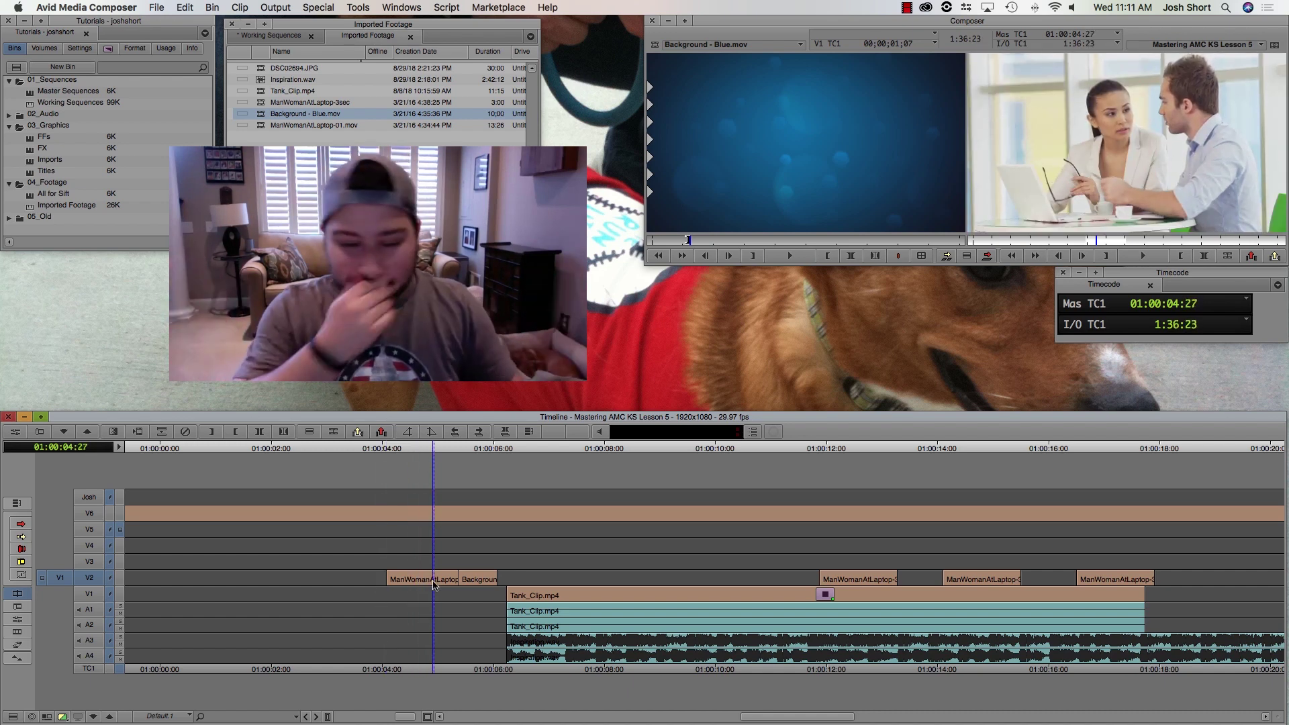
left_click(431, 586)
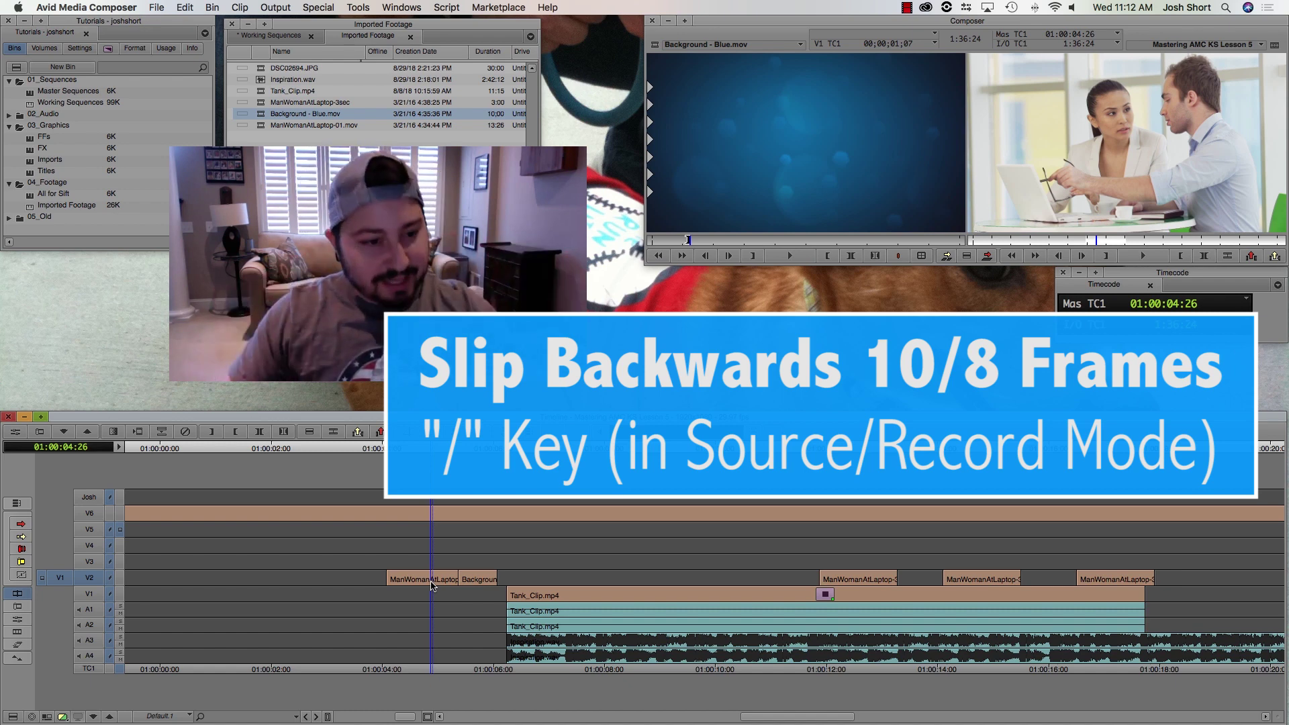
Step: Move the playhead onto the ManWomanAtLaptop clip above Tank_Clip.mp4's first half, at 01:00:12:10
left_click_drag(432, 586, 683, 588)
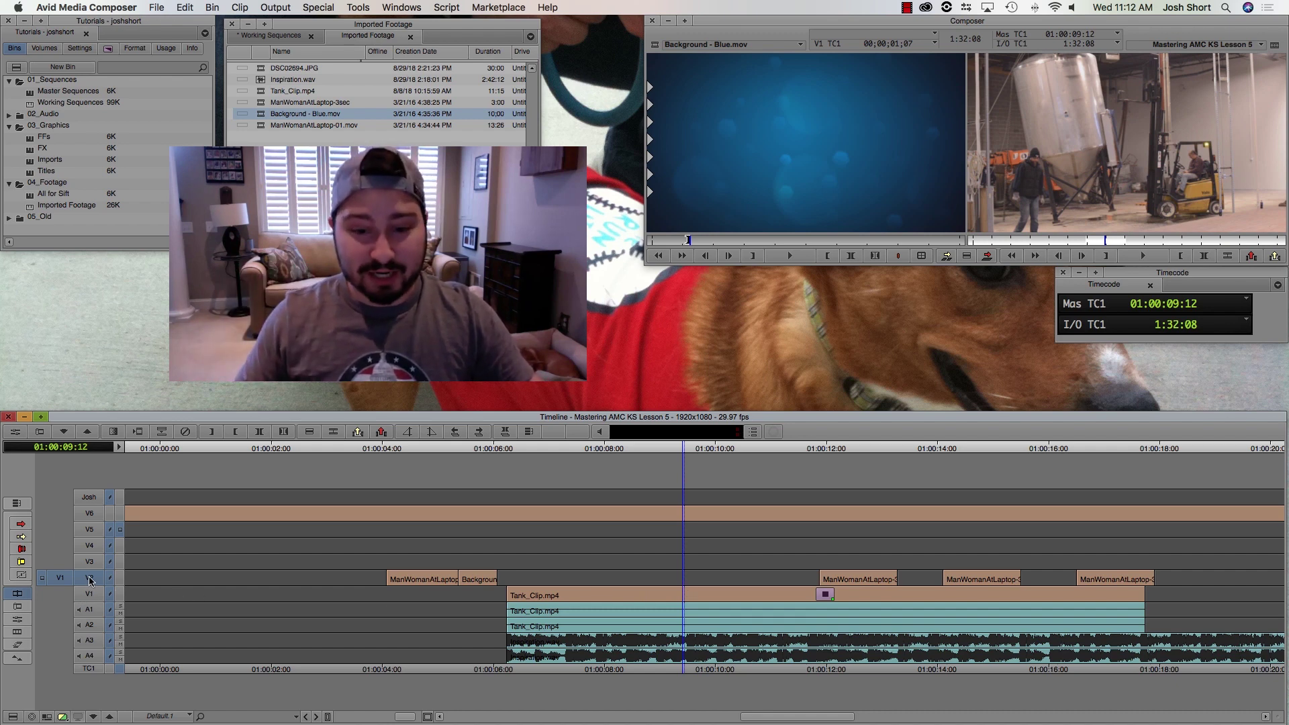
left_click(845, 585)
left_click(845, 584)
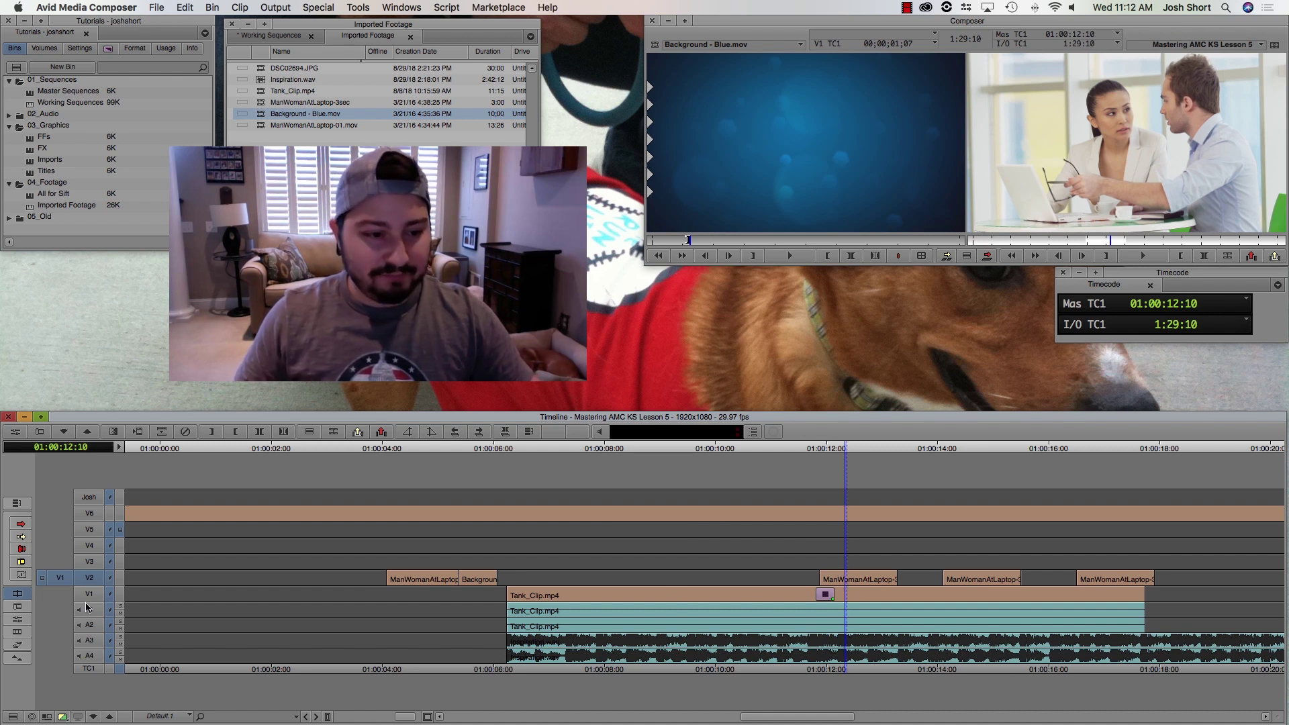
Step: Activate record tracks A2 and A3, and deactivate A2 again so A3 stays selected alongside V2
left_click(90, 625)
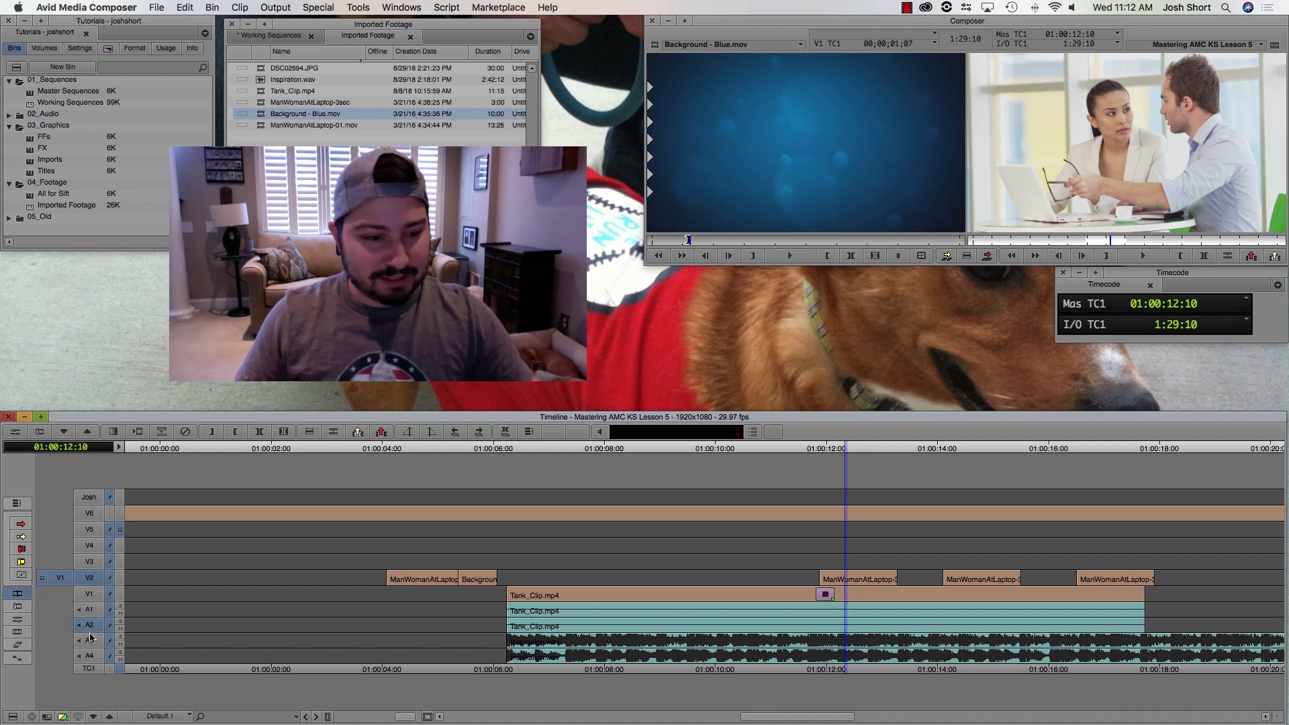
left_click(91, 640)
left_click(90, 625)
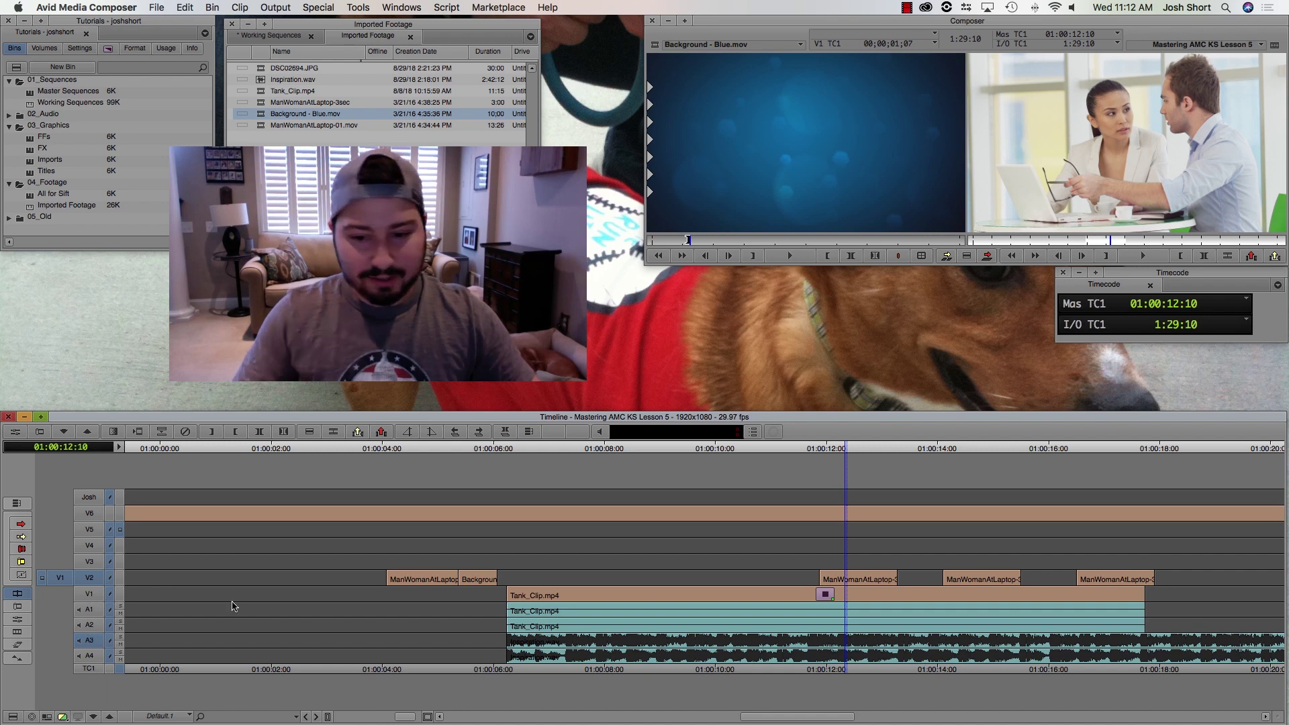